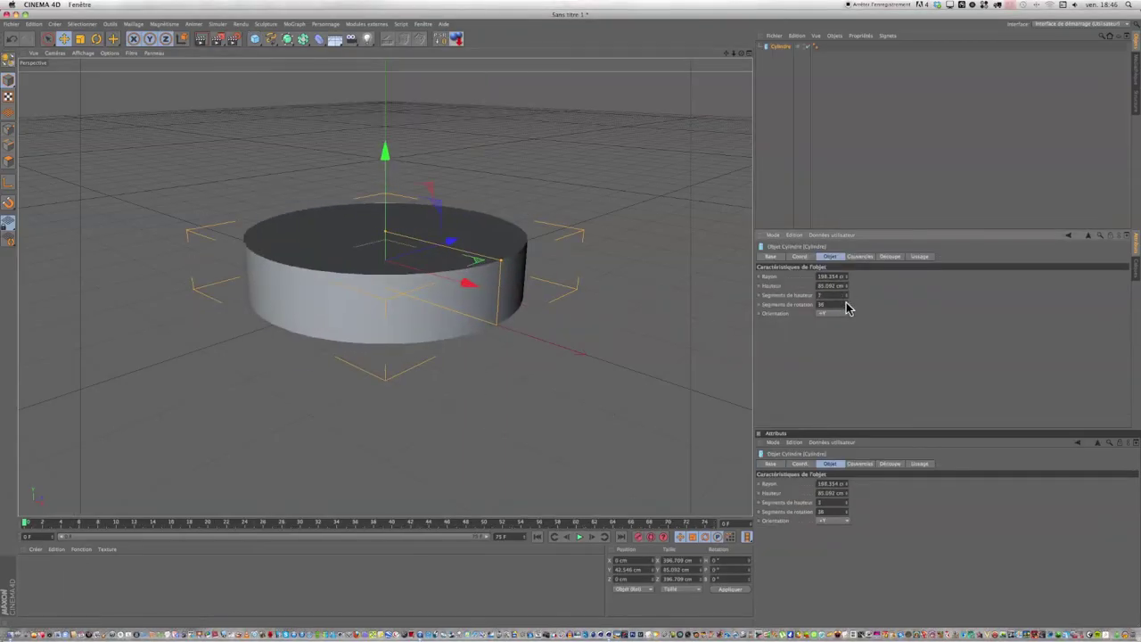
- Raise the cylinder's height segments and enlarge its caps fillet radius for a rounded top
{"action": "left_click_drag", "start_coordinate": [846, 308], "coordinate": [846, 294]}
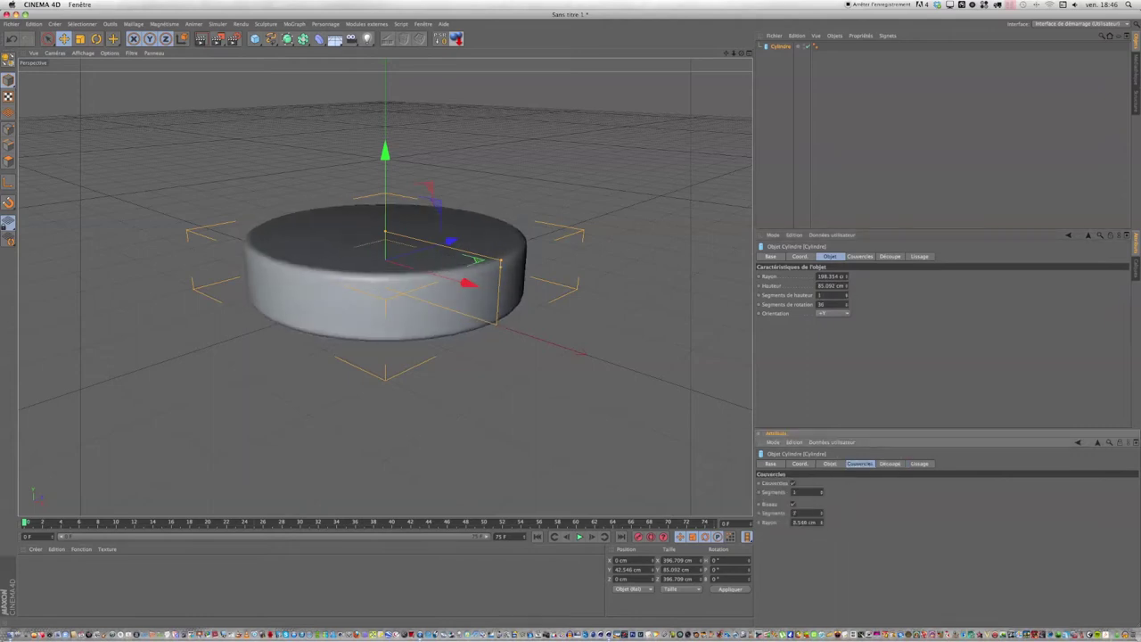
{"action": "left_click_drag", "start_coordinate": [821, 522], "coordinate": [812, 527]}
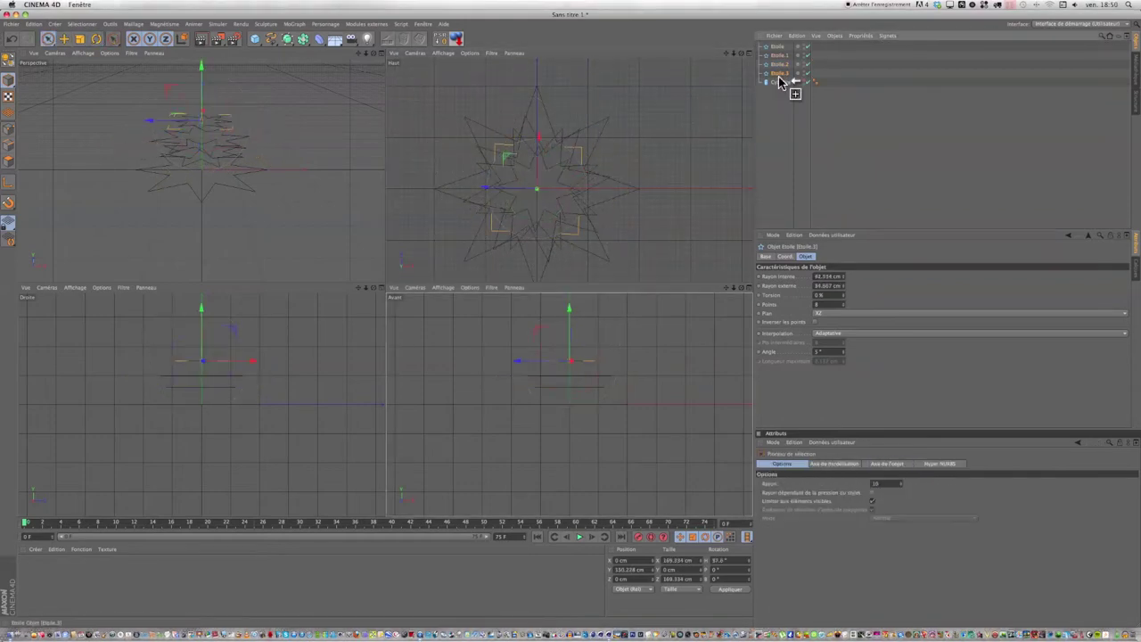
- Scale down the star Etoile.1 so the top of the stack shrinks nearly to a point
{"action": "left_click", "coordinate": [80, 39]}
{"action": "left_click", "coordinate": [784, 56]}
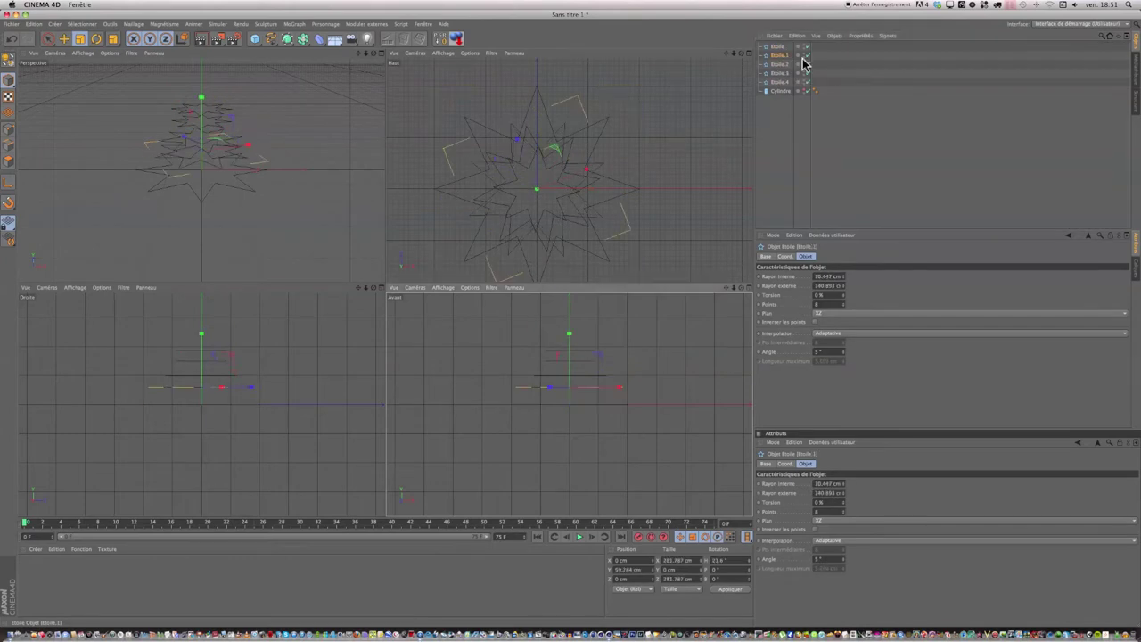
{"action": "left_click_drag", "start_coordinate": [563, 321], "coordinate": [615, 319]}
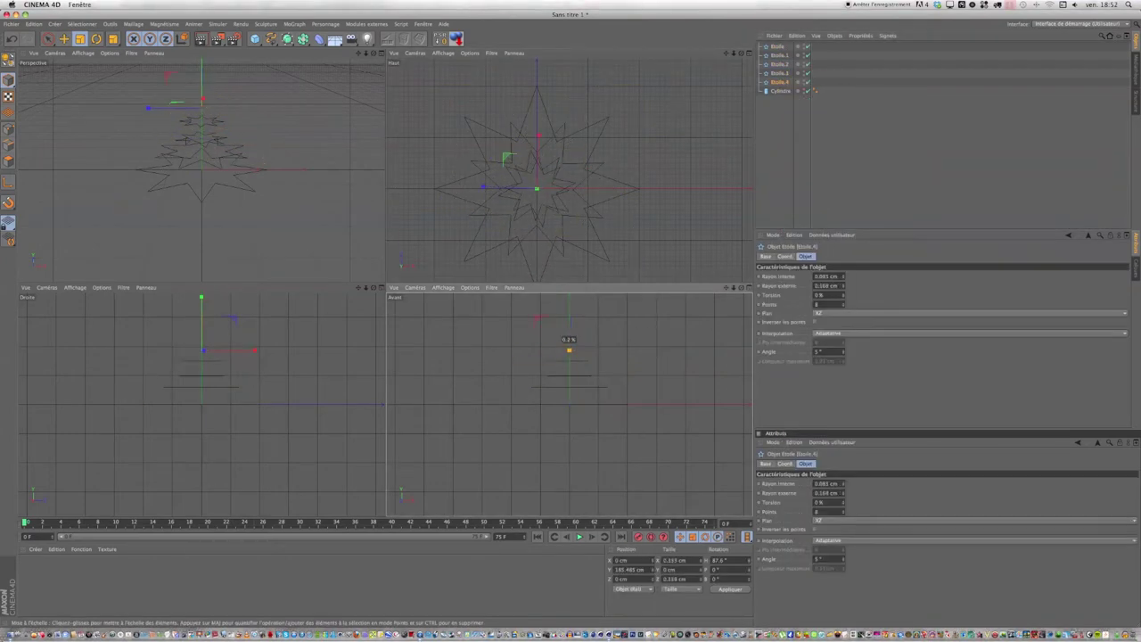
- Add a Loft NURBS and parent the star splines under it
{"action": "key", "text": "F1"}
{"action": "left_click", "coordinate": [287, 38]}
{"action": "left_click_drag", "start_coordinate": [779, 94], "coordinate": [784, 48]}
{"action": "left_click", "coordinate": [790, 56]}
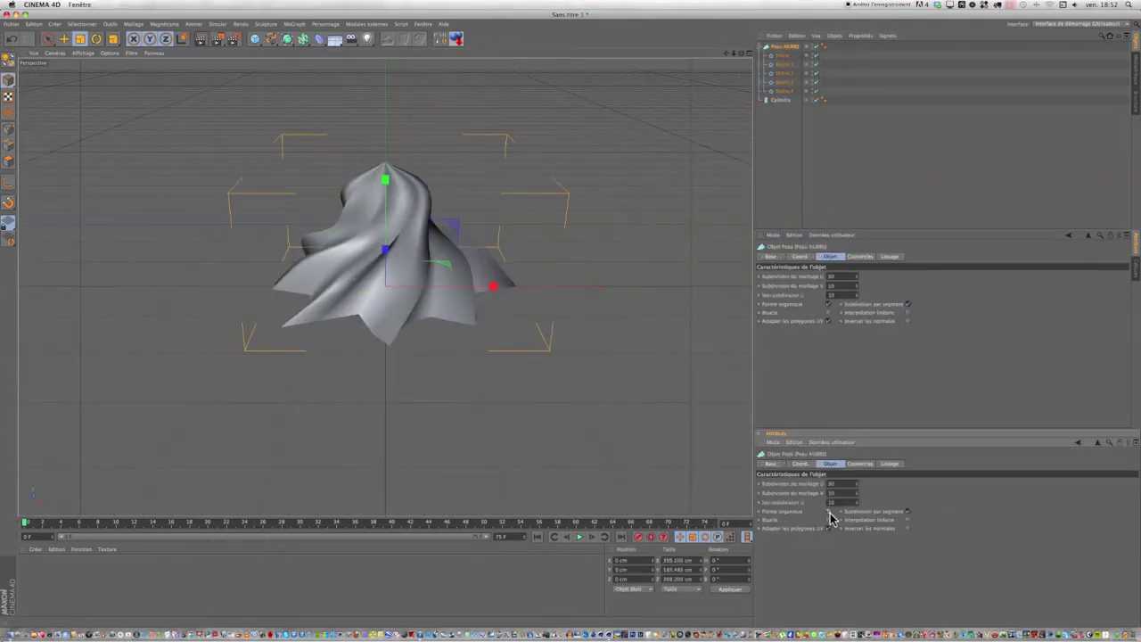
- Rotate a middle star spline to twist the lofted dollop into a spiral
{"action": "middle_click_drag", "start_coordinate": [39, 22], "coordinate": [746, 51]}
{"action": "left_click", "coordinate": [394, 145]}
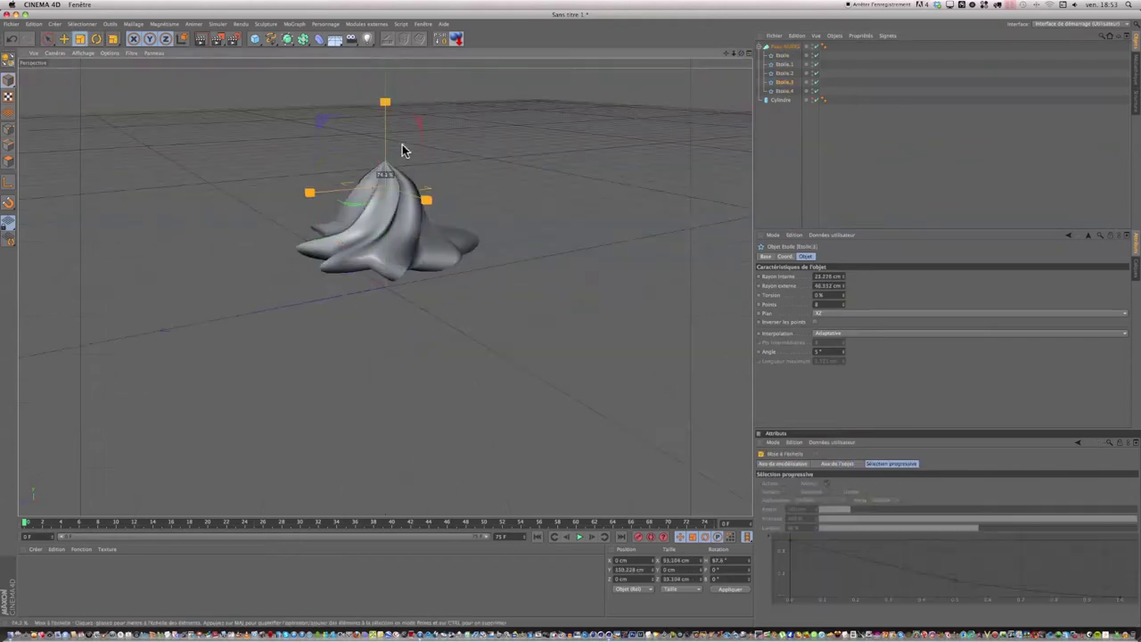
{"action": "key", "text": "r"}
{"action": "left_click_drag", "start_coordinate": [418, 234], "coordinate": [418, 205]}
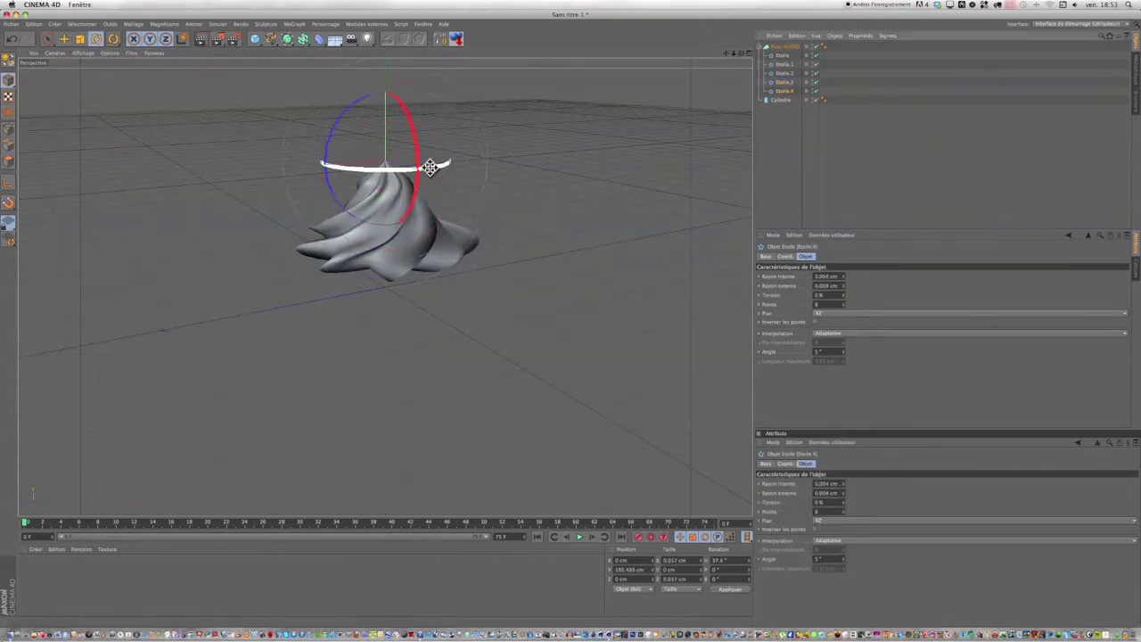
{"action": "left_click", "coordinate": [402, 123]}
{"action": "left_click", "coordinate": [785, 90]}
{"action": "left_click_drag", "start_coordinate": [714, 68], "coordinate": [387, 63], "text": "alt"}
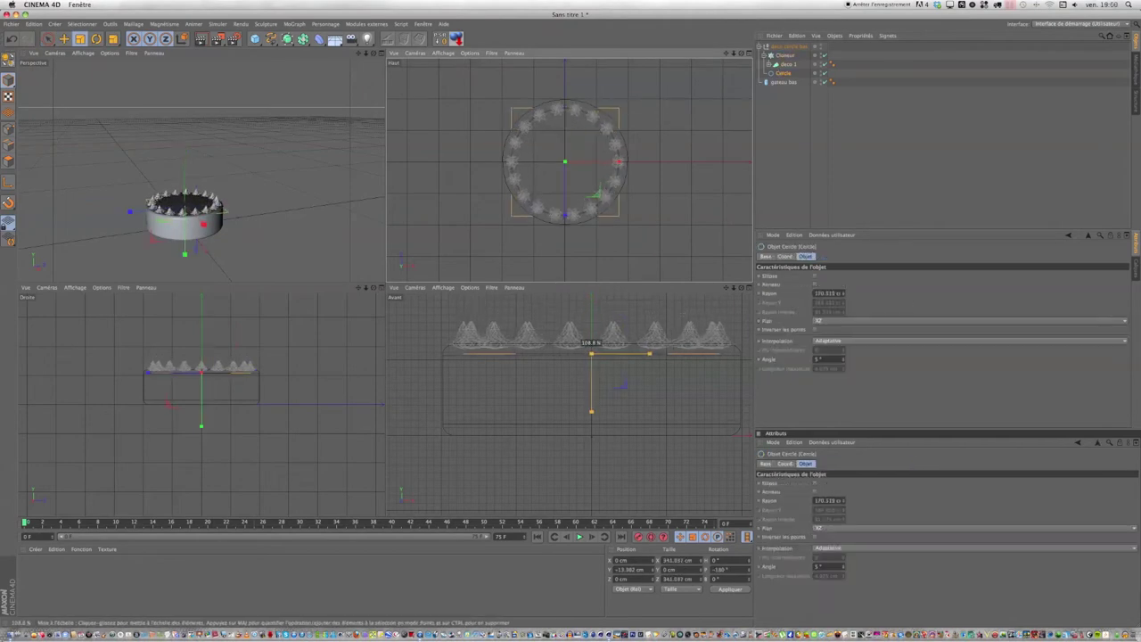
- Enlarge the guide circle so swirls reach the cake side, and raise the top star slightly
{"action": "left_click_drag", "start_coordinate": [741, 53], "coordinate": [740, 57]}
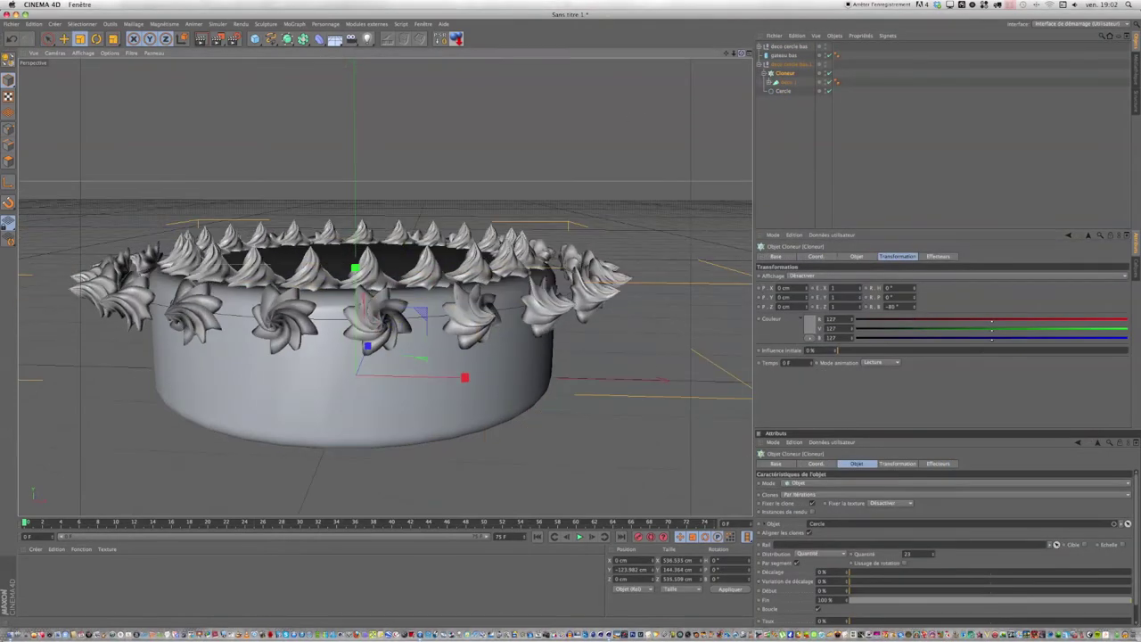
{"action": "key", "text": "t"}
{"action": "left_click_drag", "start_coordinate": [639, 175], "coordinate": [739, 58]}
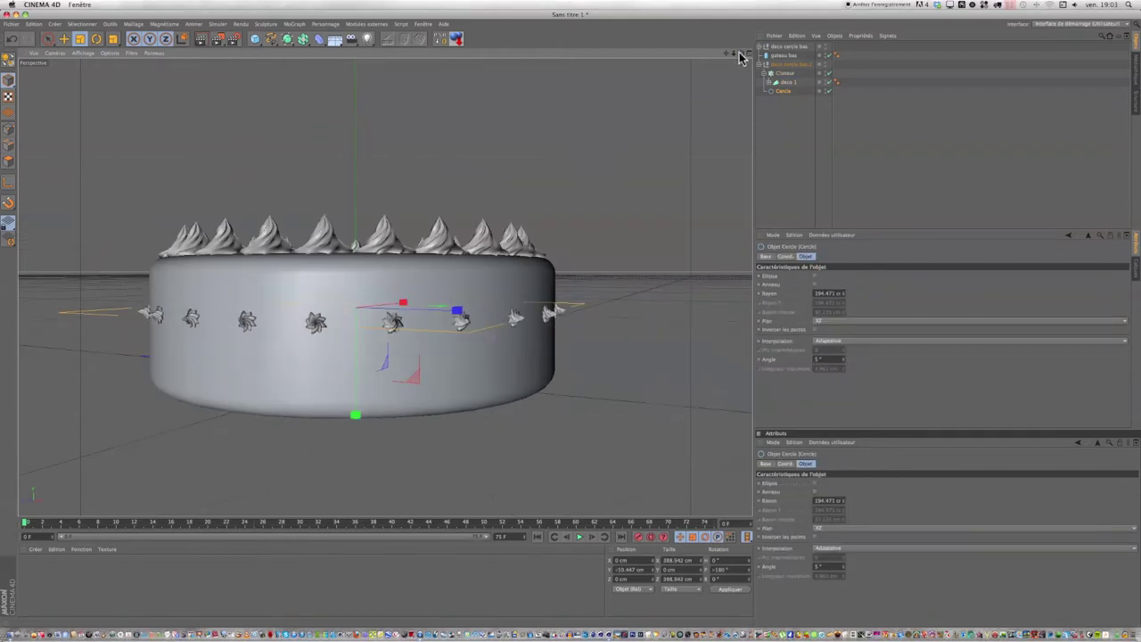
{"action": "left_click", "coordinate": [785, 85]}
{"action": "left_click_drag", "start_coordinate": [712, 107], "coordinate": [692, 153], "text": "alt"}
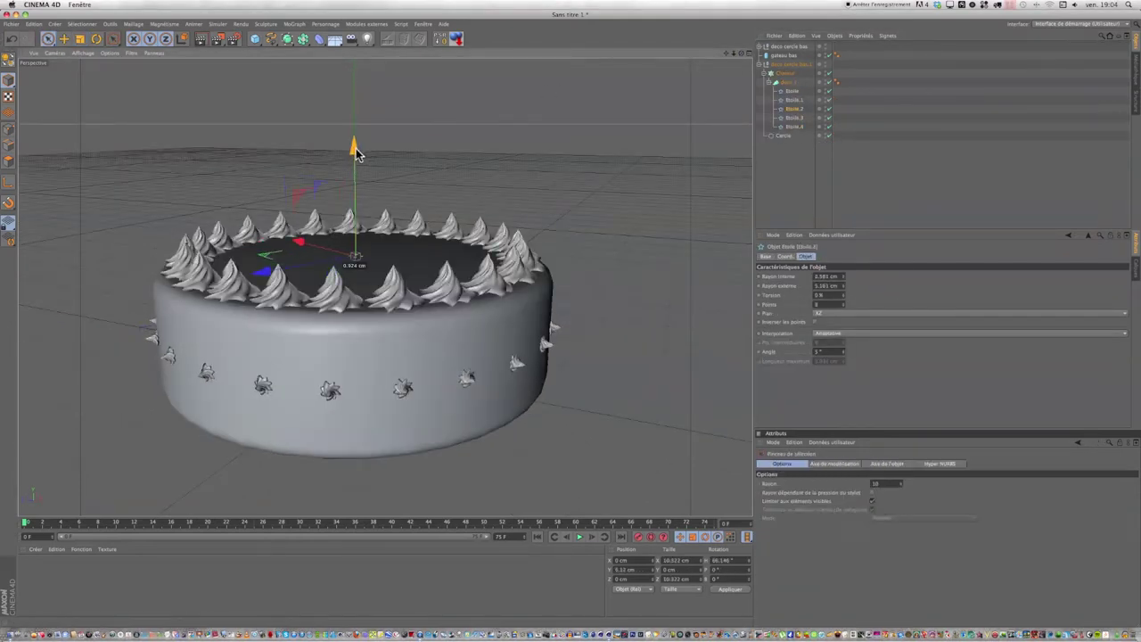
{"action": "left_click_drag", "start_coordinate": [356, 151], "coordinate": [412, 98]}
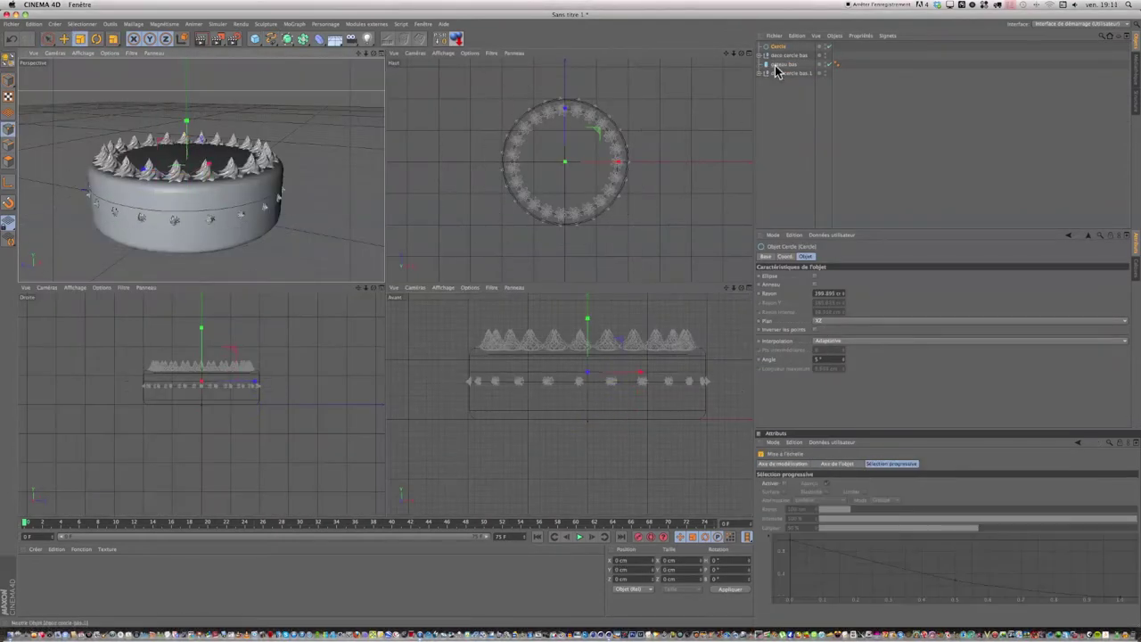
- Paste a copy of the circle and add extra points along its spline
{"action": "key", "text": "ctrl+c"}
{"action": "key", "text": "ctrl+v"}
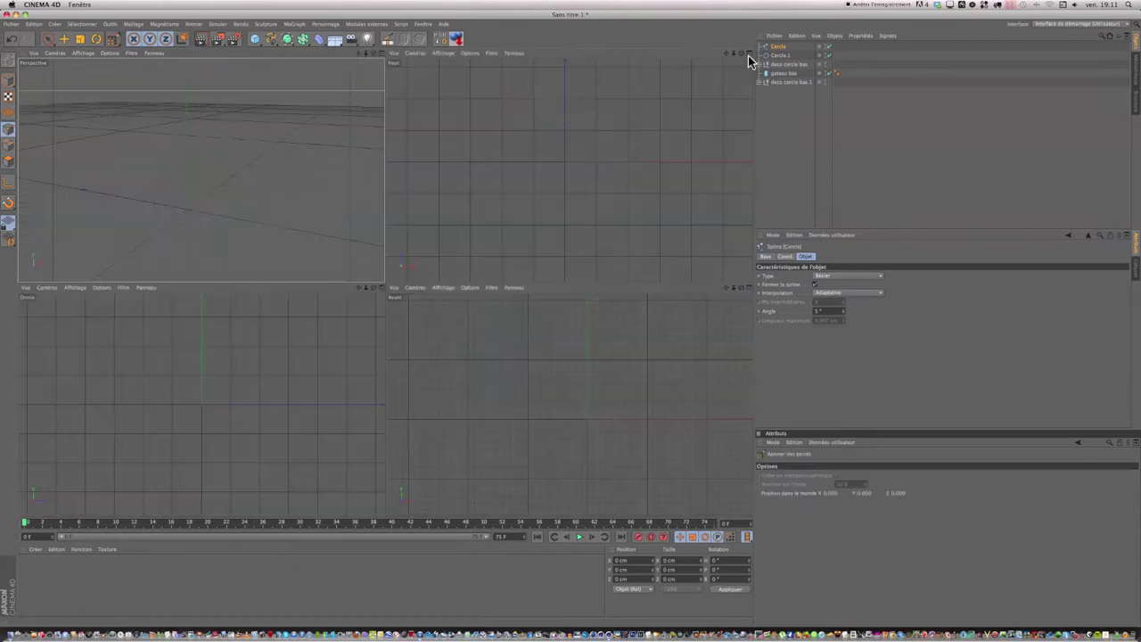
{"action": "scroll", "coordinate": [576, 184], "scroll_direction": "down", "scroll_amount": 5}
{"action": "scroll", "coordinate": [731, 72], "scroll_direction": "down", "scroll_amount": 3}
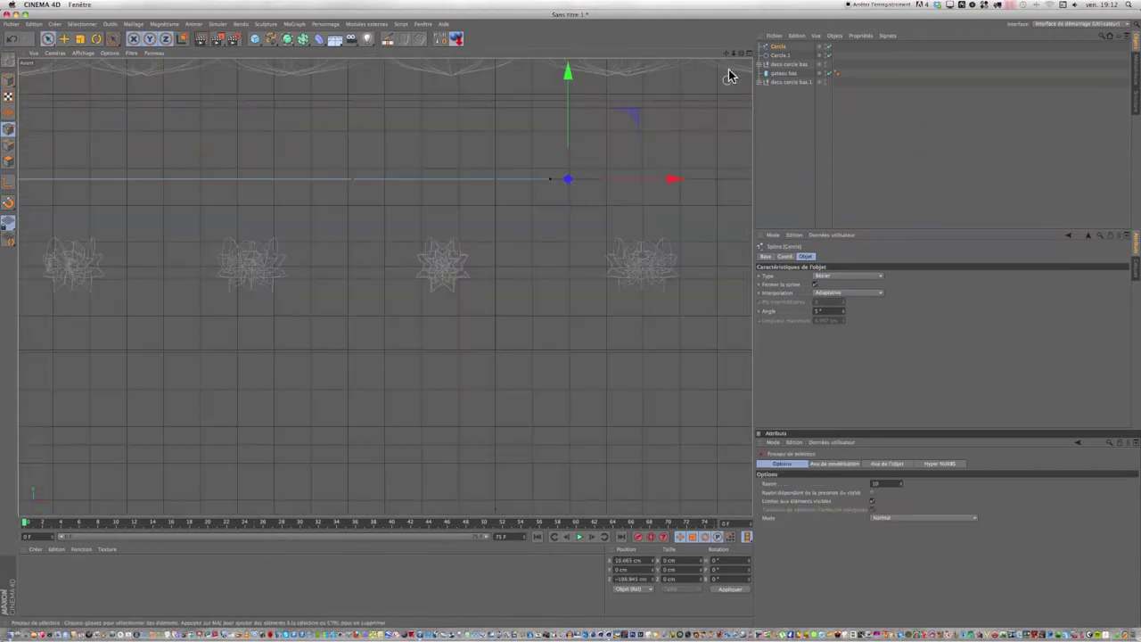
{"action": "right_click", "coordinate": [445, 178]}
{"action": "left_click", "coordinate": [502, 330]}
{"action": "scroll", "coordinate": [272, 167], "scroll_direction": "down", "scroll_amount": 2}
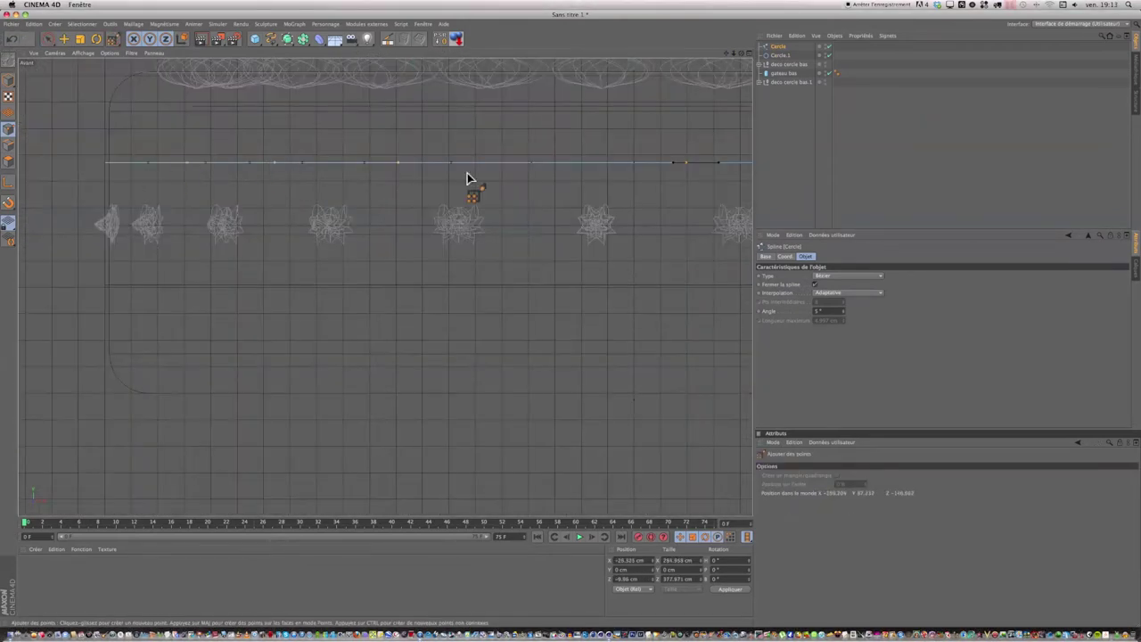
{"action": "key", "text": "F1"}
{"action": "scroll", "coordinate": [453, 364], "scroll_direction": "up", "scroll_amount": 5}
{"action": "scroll", "coordinate": [454, 365], "scroll_direction": "up", "scroll_amount": 3}
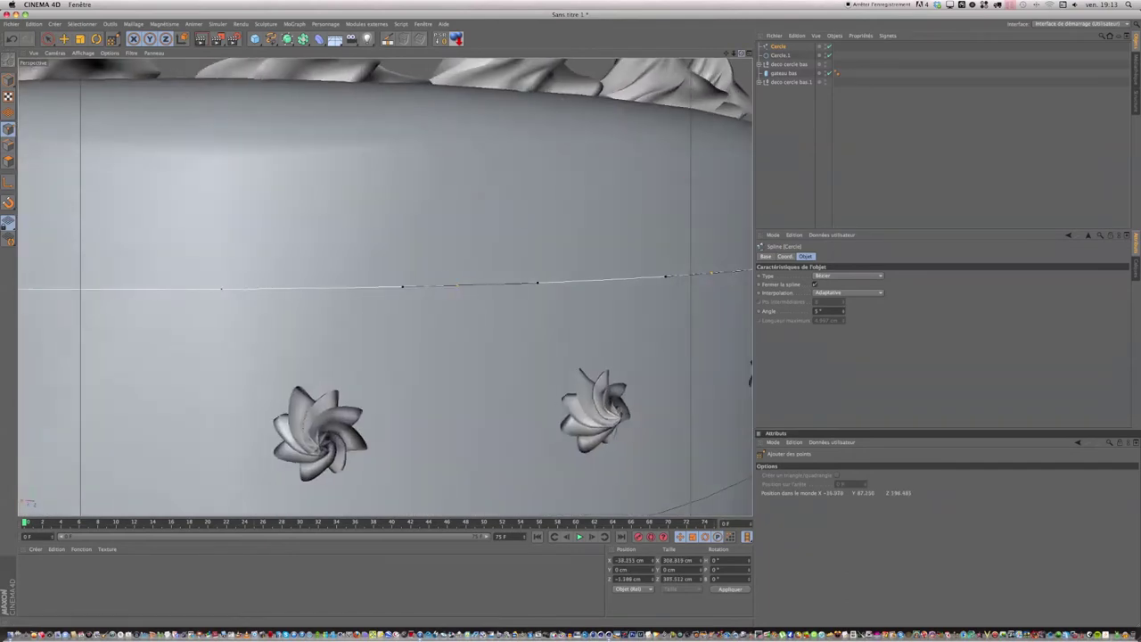
{"action": "scroll", "coordinate": [470, 330], "scroll_direction": "down", "scroll_amount": 5}
{"action": "scroll", "coordinate": [470, 331], "scroll_direction": "up", "scroll_amount": 1}
{"action": "scroll", "coordinate": [351, 338], "scroll_direction": "up", "scroll_amount": 1}
{"action": "scroll", "coordinate": [357, 326], "scroll_direction": "up", "scroll_amount": 2}
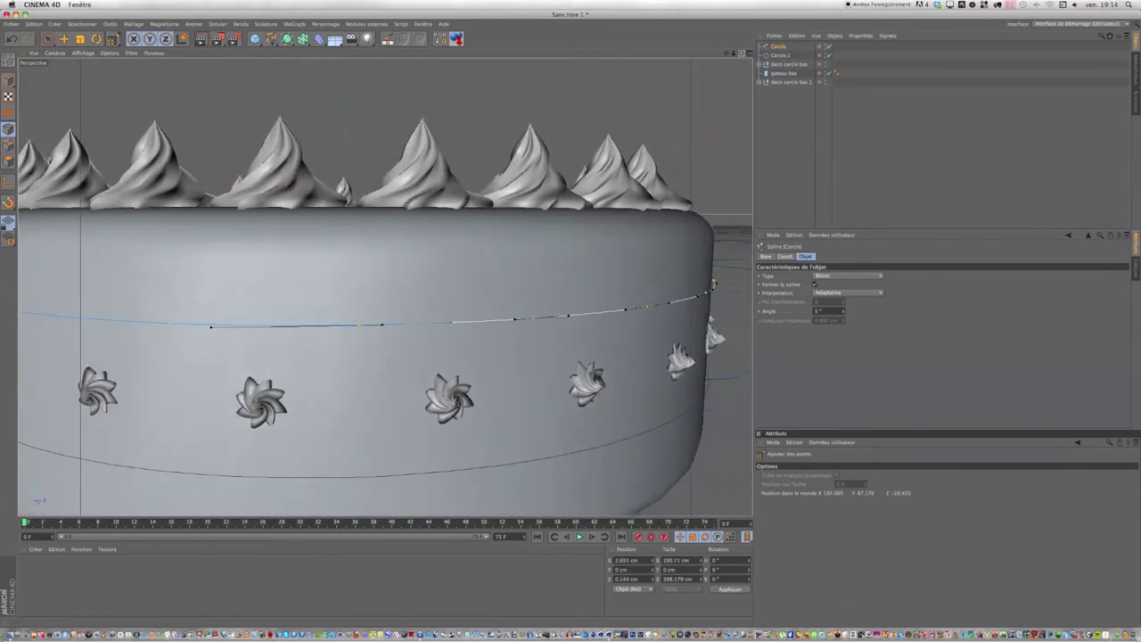
{"action": "scroll", "coordinate": [145, 327], "scroll_direction": "down", "scroll_amount": 3}
{"action": "scroll", "coordinate": [294, 311], "scroll_direction": "down", "scroll_amount": 2}
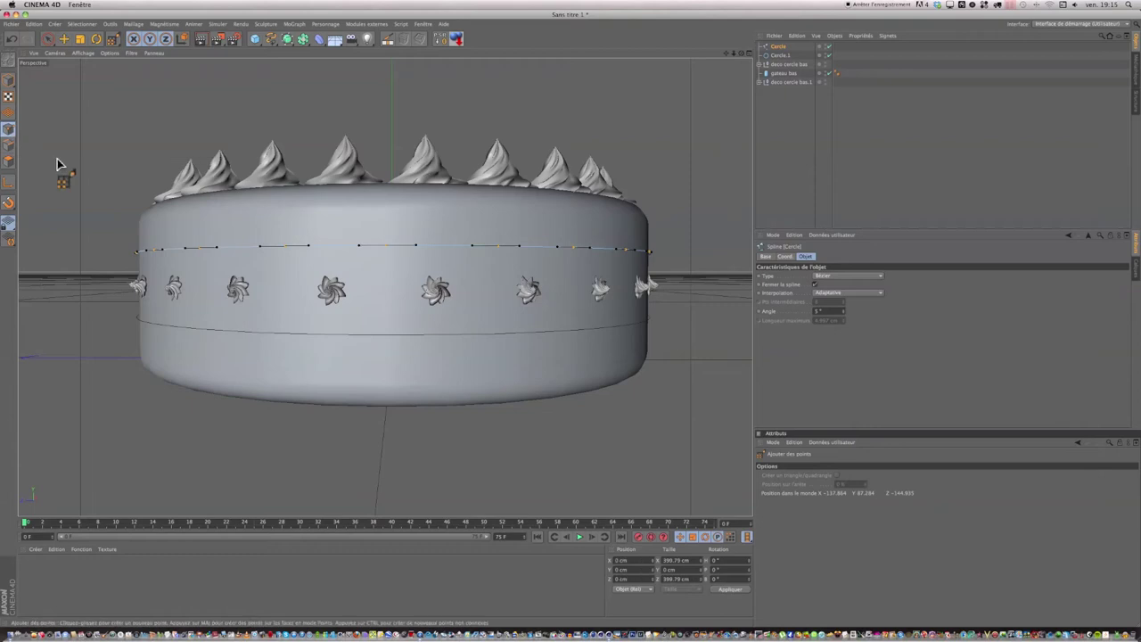
{"action": "scroll", "coordinate": [338, 196], "scroll_direction": "up", "scroll_amount": 1}
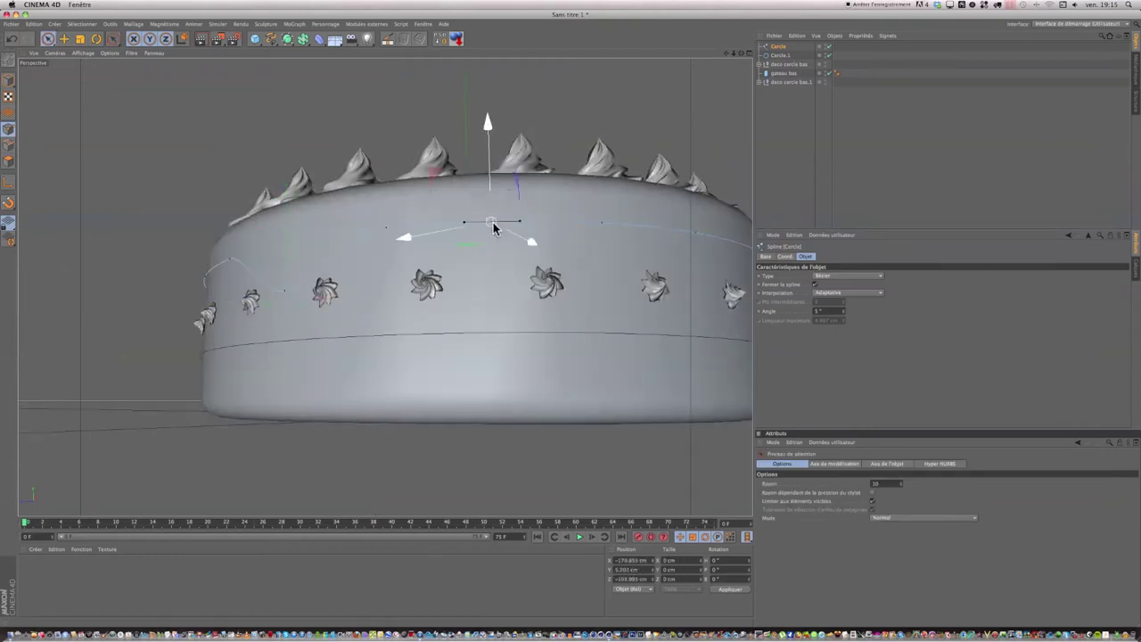
{"action": "scroll", "coordinate": [294, 218], "scroll_direction": "up", "scroll_amount": 1}
{"action": "scroll", "coordinate": [259, 236], "scroll_direction": "down", "scroll_amount": 1}
{"action": "scroll", "coordinate": [218, 258], "scroll_direction": "up", "scroll_amount": 2}
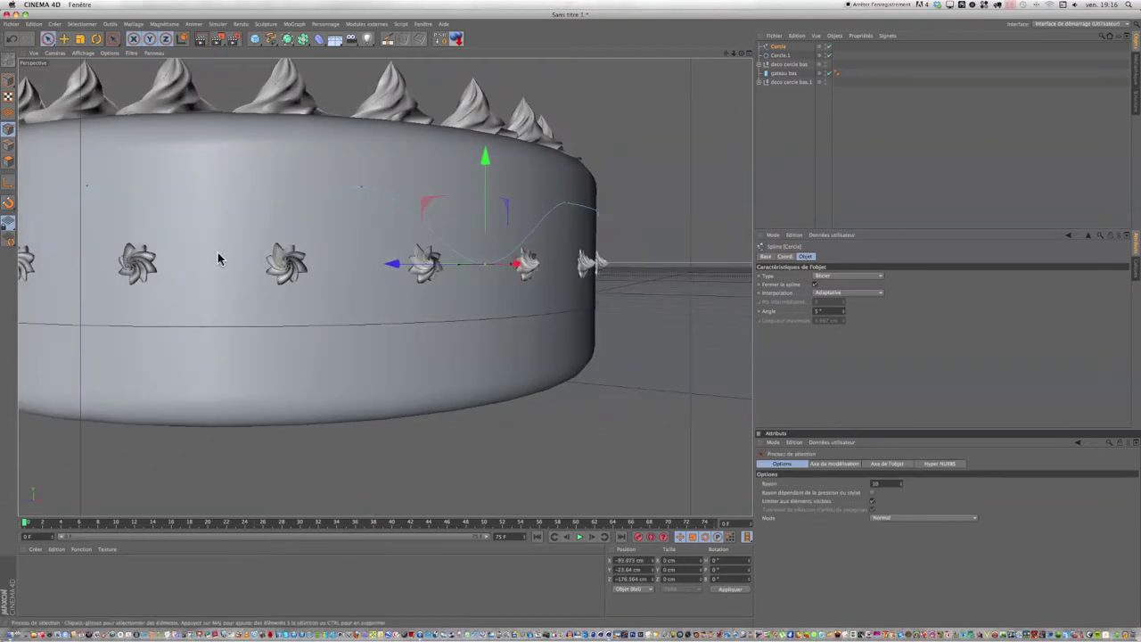
{"action": "scroll", "coordinate": [219, 258], "scroll_direction": "down", "scroll_amount": 1}
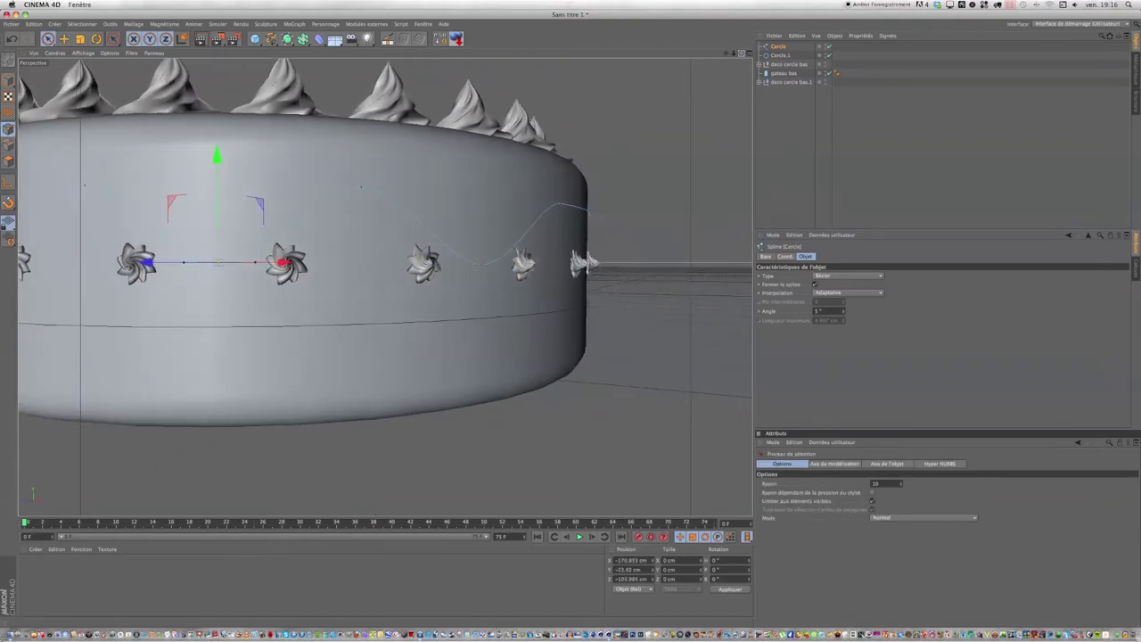
{"action": "scroll", "coordinate": [470, 250], "scroll_direction": "up", "scroll_amount": 2}
{"action": "scroll", "coordinate": [356, 241], "scroll_direction": "up", "scroll_amount": 1}
{"action": "scroll", "coordinate": [235, 237], "scroll_direction": "up", "scroll_amount": 1}
{"action": "scroll", "coordinate": [235, 238], "scroll_direction": "down", "scroll_amount": 2}
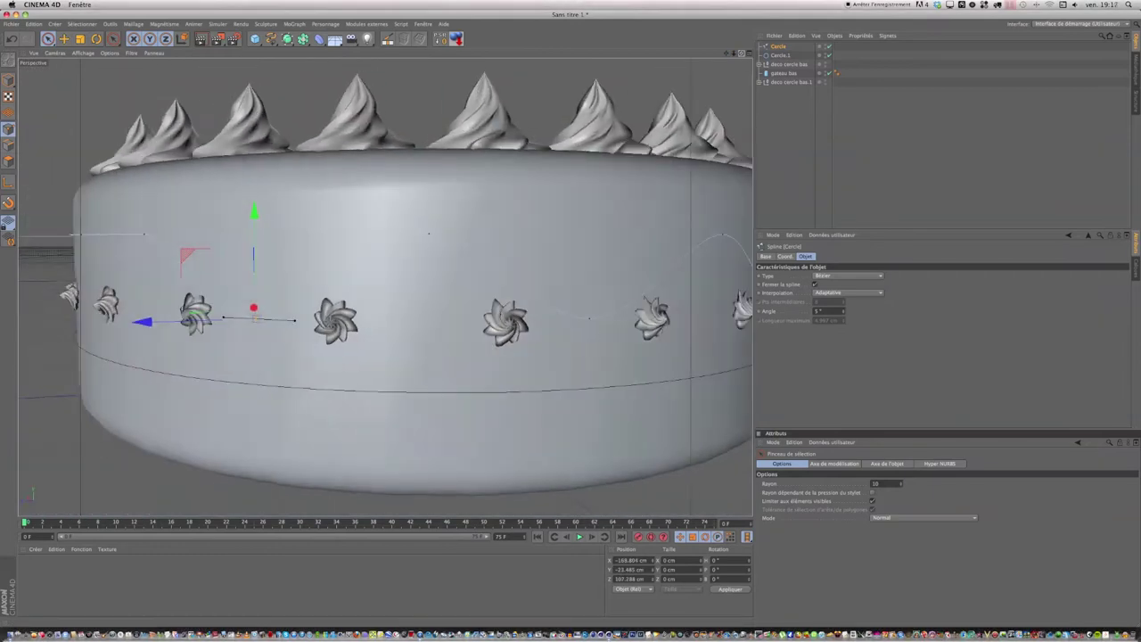
{"action": "scroll", "coordinate": [267, 232], "scroll_direction": "up", "scroll_amount": 2}
{"action": "scroll", "coordinate": [285, 222], "scroll_direction": "down", "scroll_amount": 1}
{"action": "scroll", "coordinate": [294, 220], "scroll_direction": "up", "scroll_amount": 1}
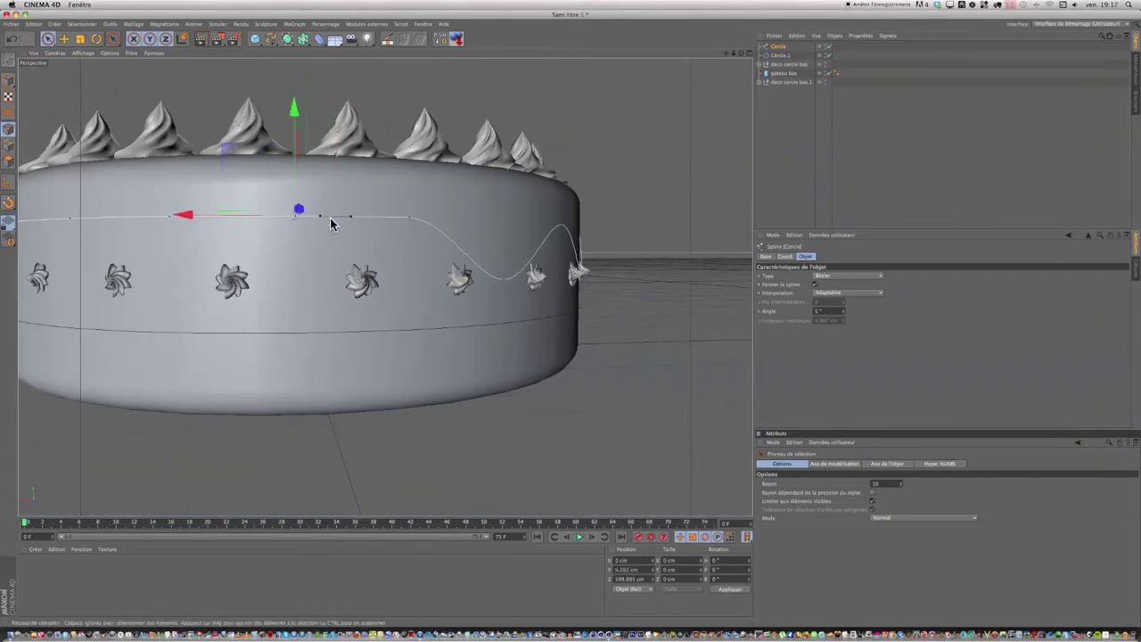
- Select points on the copied spline around the cake side to shape the wave
{"action": "left_click", "coordinate": [309, 216]}
{"action": "scroll", "coordinate": [332, 279], "scroll_direction": "down", "scroll_amount": 2}
{"action": "scroll", "coordinate": [312, 209], "scroll_direction": "up", "scroll_amount": 1}
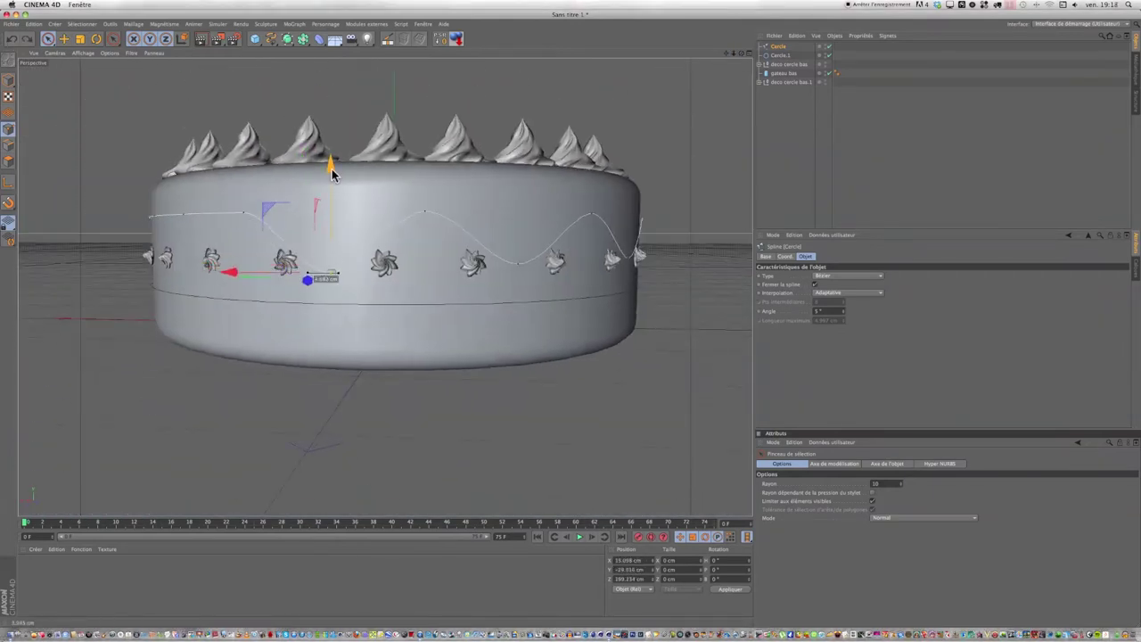
{"action": "scroll", "coordinate": [234, 270], "scroll_direction": "up", "scroll_amount": 2}
{"action": "left_click_drag", "start_coordinate": [741, 52], "coordinate": [571, 323]}
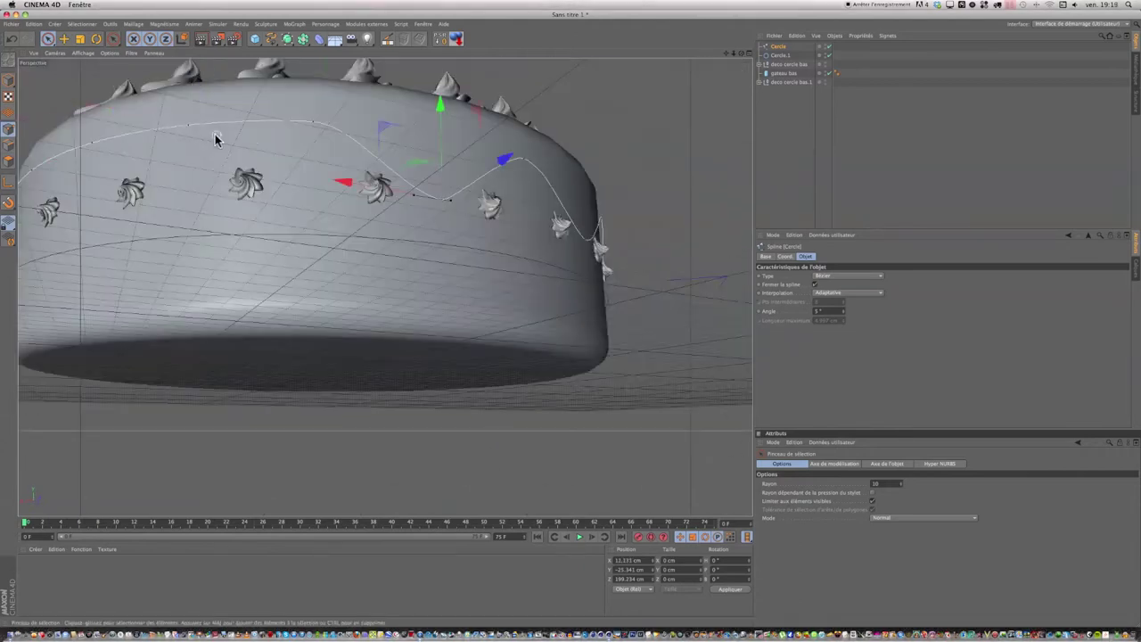
{"action": "scroll", "coordinate": [83, 263], "scroll_direction": "up", "scroll_amount": 2}
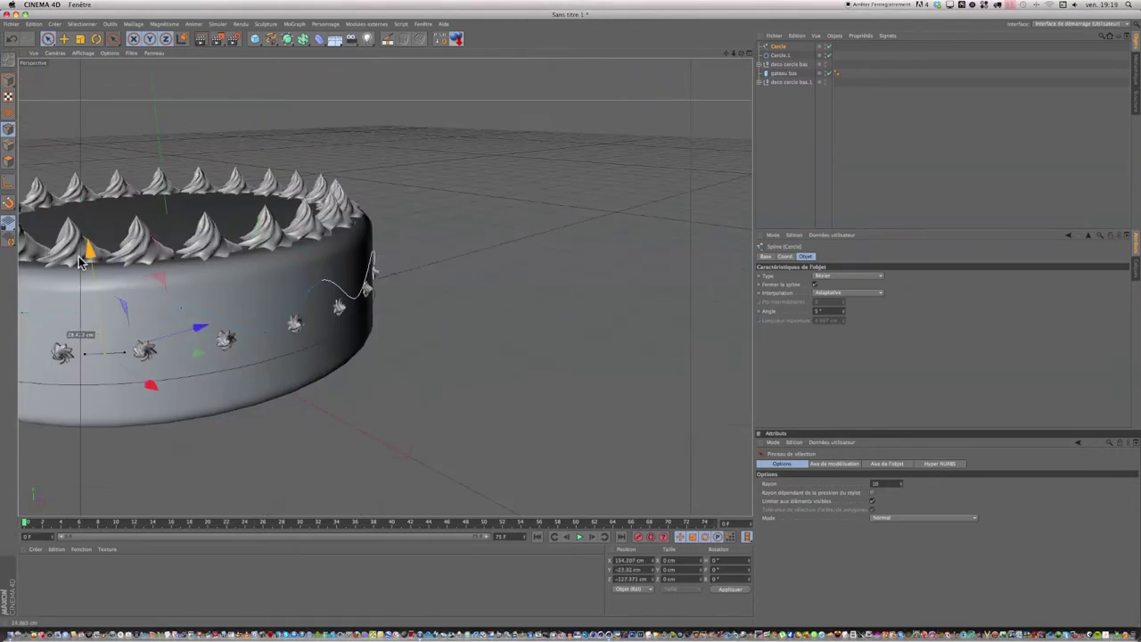
{"action": "scroll", "coordinate": [181, 302], "scroll_direction": "down", "scroll_amount": 2}
{"action": "scroll", "coordinate": [182, 301], "scroll_direction": "up", "scroll_amount": 2}
{"action": "left_click", "coordinate": [182, 298]}
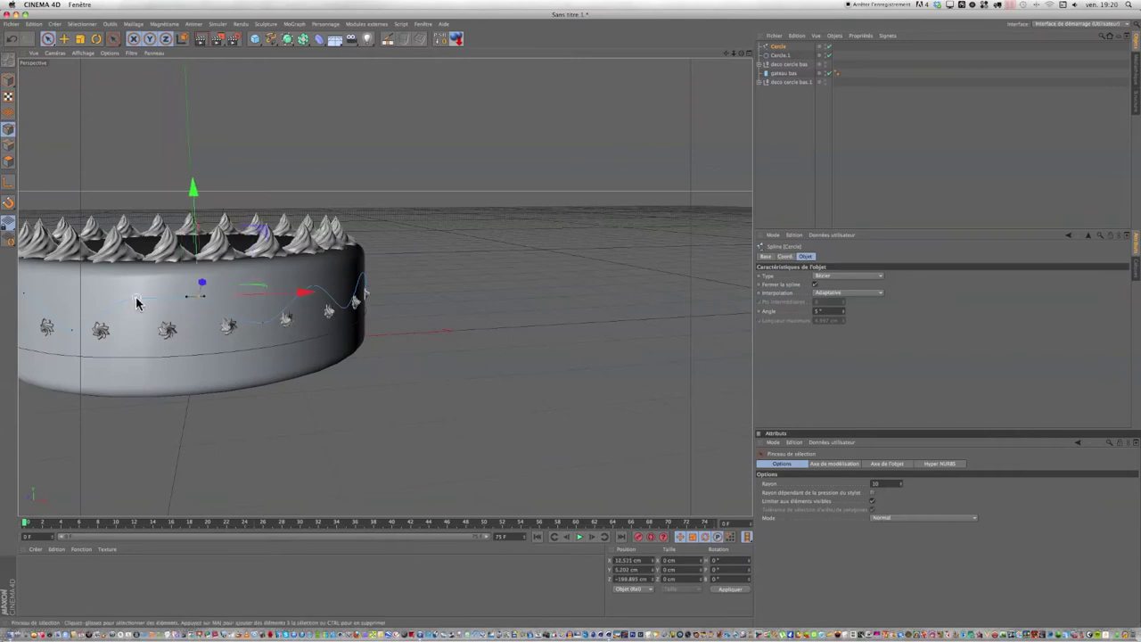
{"action": "left_click", "coordinate": [196, 306]}
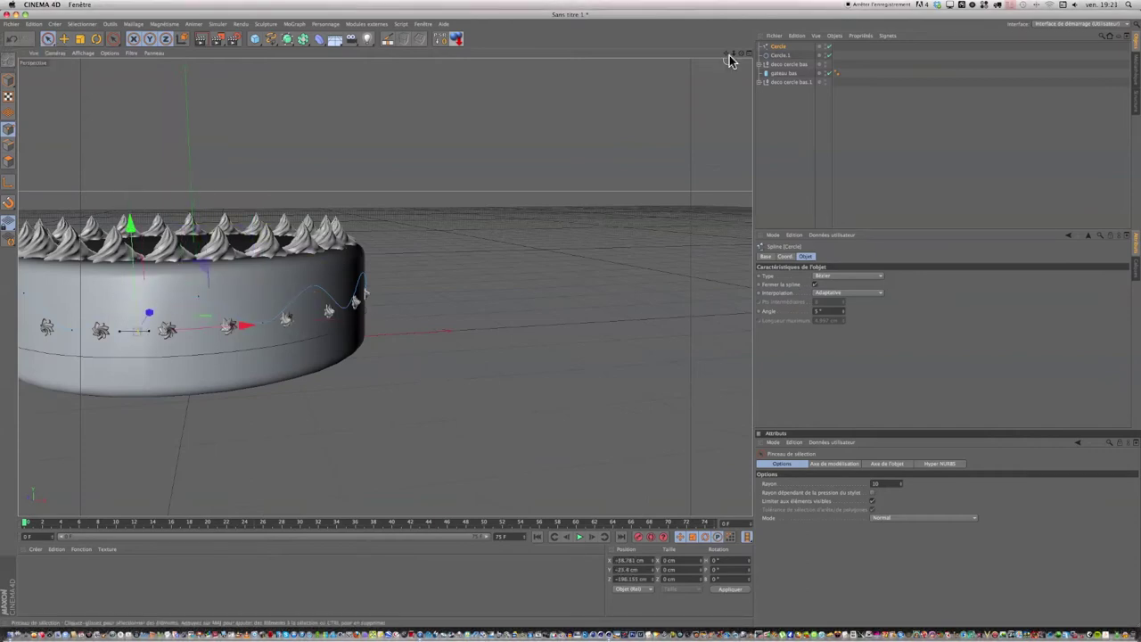
{"action": "left_click", "coordinate": [760, 64]}
{"action": "left_click", "coordinate": [789, 118]}
{"action": "scroll", "coordinate": [446, 275], "scroll_direction": "up", "scroll_amount": 2}
{"action": "scroll", "coordinate": [307, 248], "scroll_direction": "up", "scroll_amount": 1}
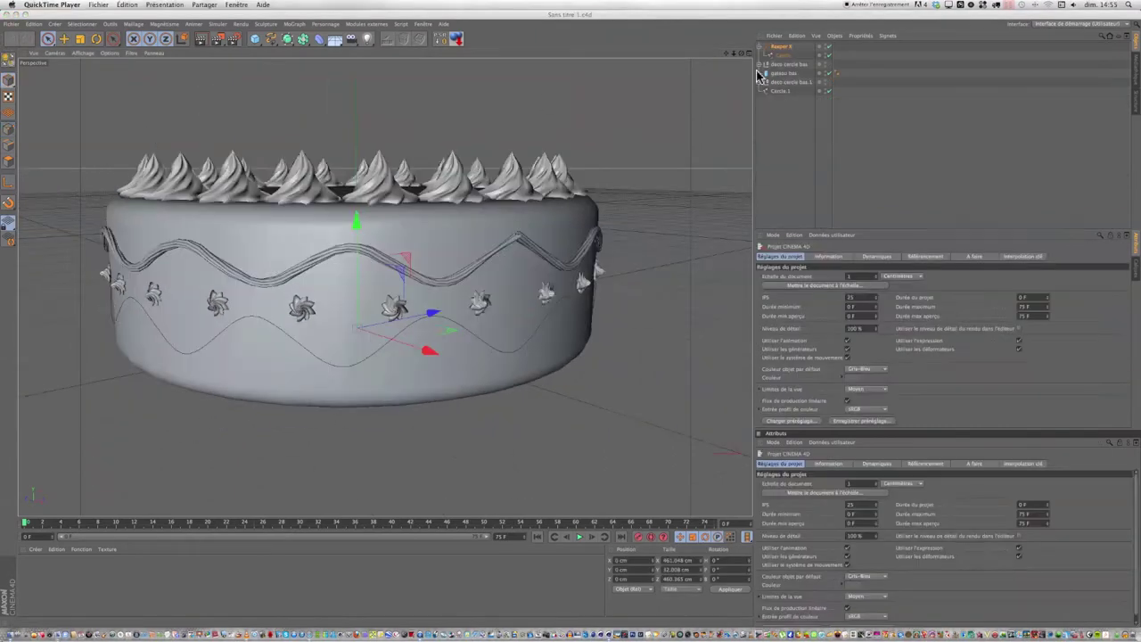
- Duplicate the twisted garland and add a Sphere above the cake
{"action": "left_click_drag", "start_coordinate": [781, 51], "coordinate": [769, 80], "text": "ctrl"}
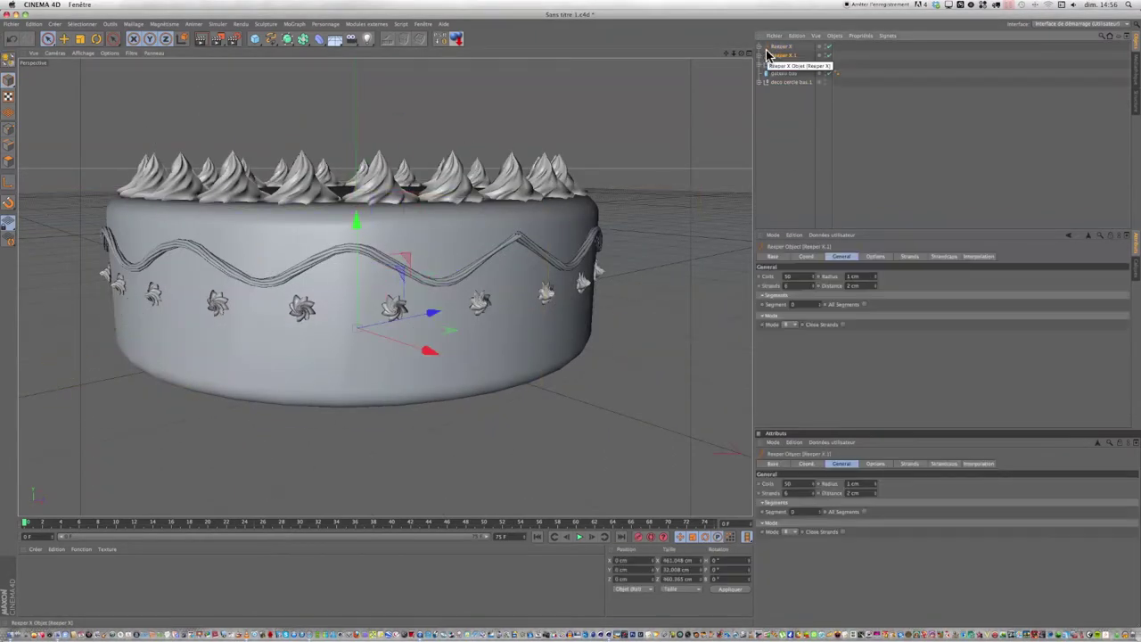
{"action": "left_click_drag", "start_coordinate": [356, 276], "coordinate": [740, 59], "text": "alt"}
{"action": "left_click", "coordinate": [468, 71]}
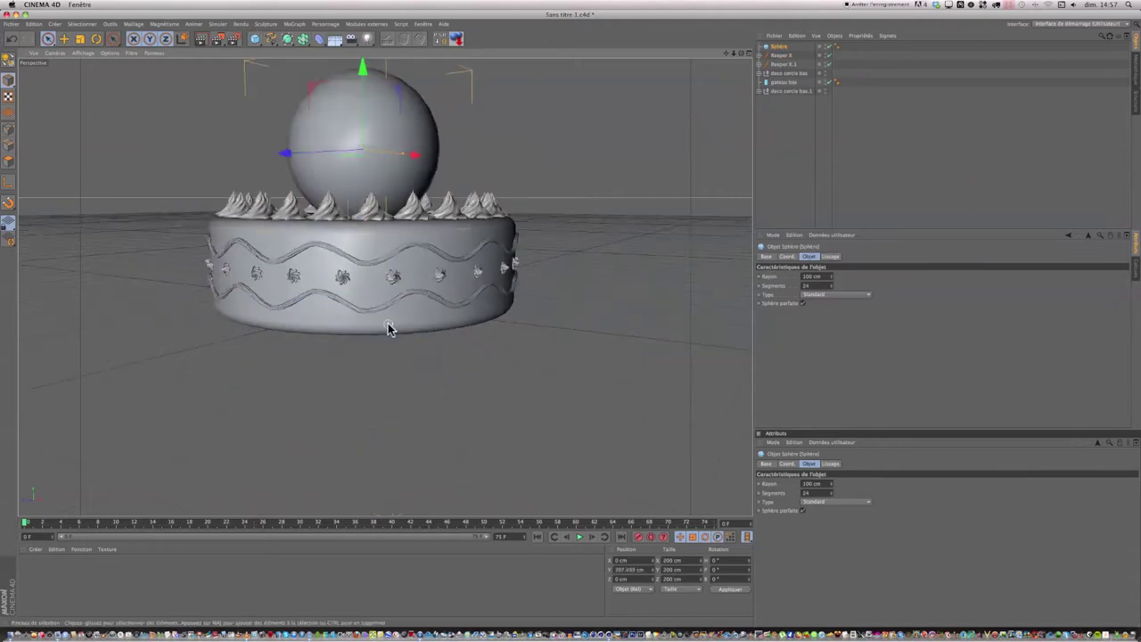
{"action": "left_click", "coordinate": [322, 41]}
- Flatten the sphere into an oval with an FFD cage, then bake it with Current State to Object
{"action": "left_click", "coordinate": [448, 67], "text": "shift"}
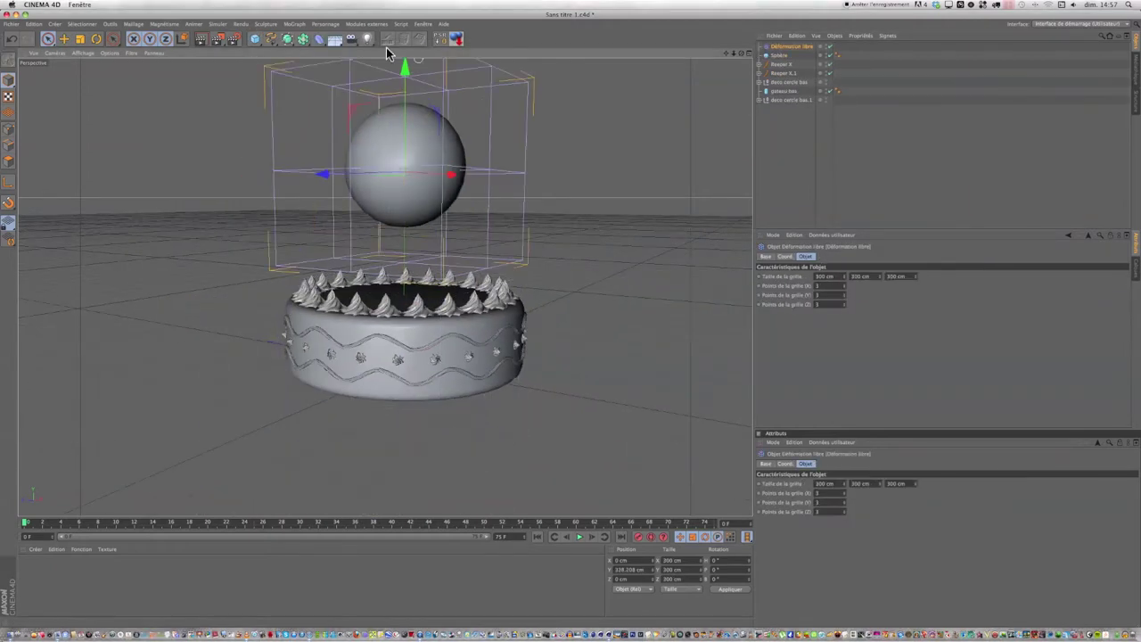
{"action": "key", "text": "t"}
{"action": "left_click_drag", "start_coordinate": [383, 171], "coordinate": [316, 171]}
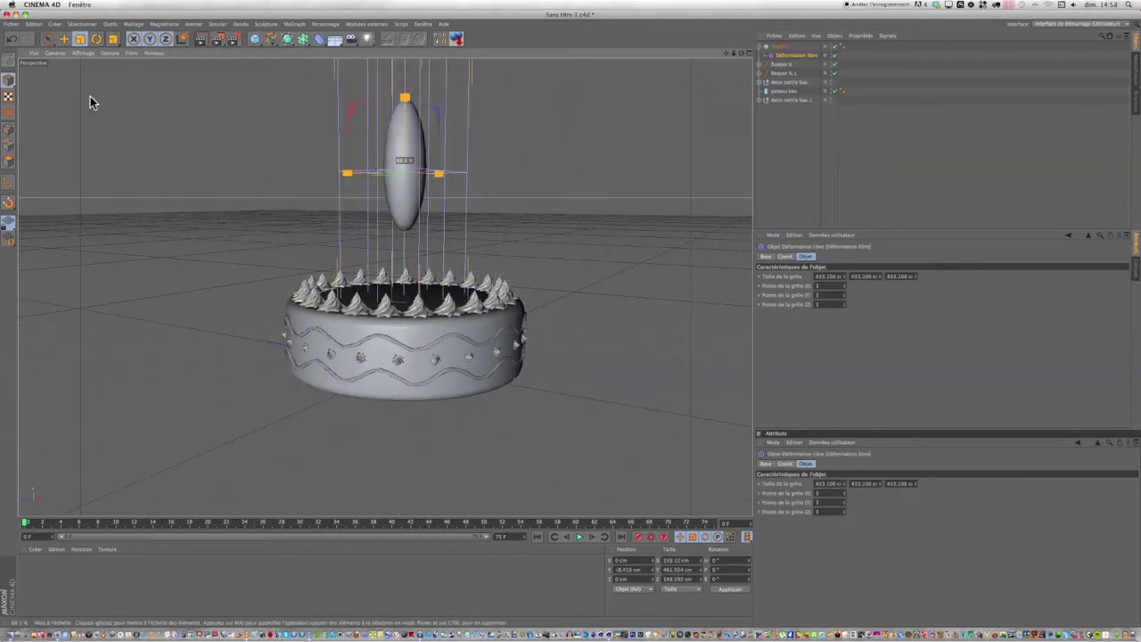
{"action": "right_click", "coordinate": [778, 46]}
{"action": "left_click", "coordinate": [813, 374]}
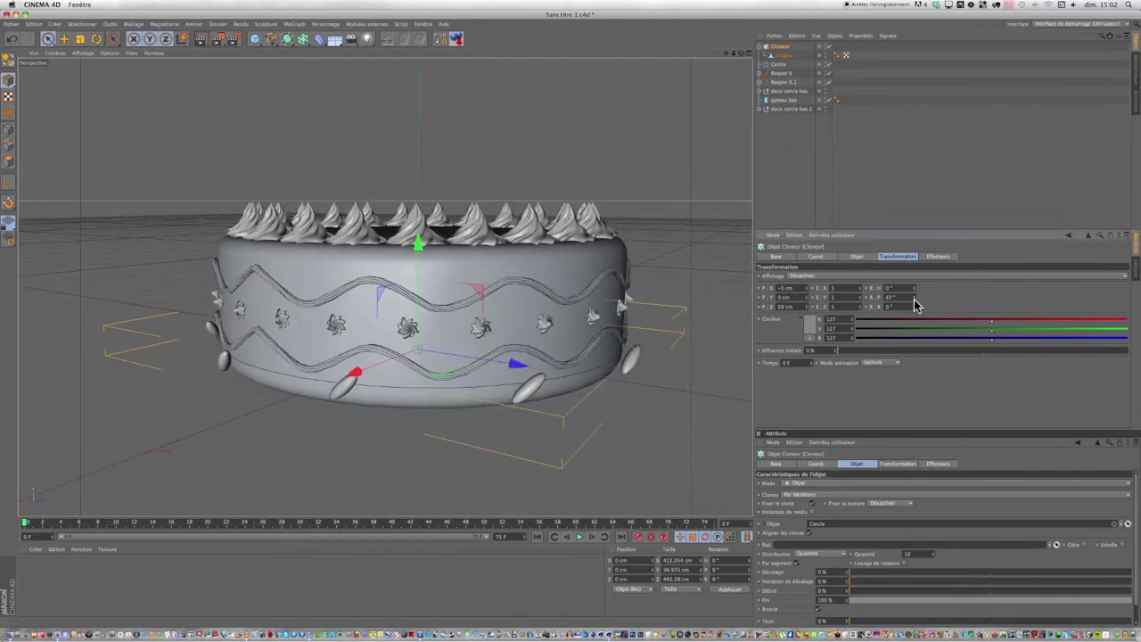
- Adjust the dragée Cloner and its guide Circle to space the drops around the base
{"action": "left_click", "coordinate": [783, 54]}
{"action": "left_click", "coordinate": [79, 38]}
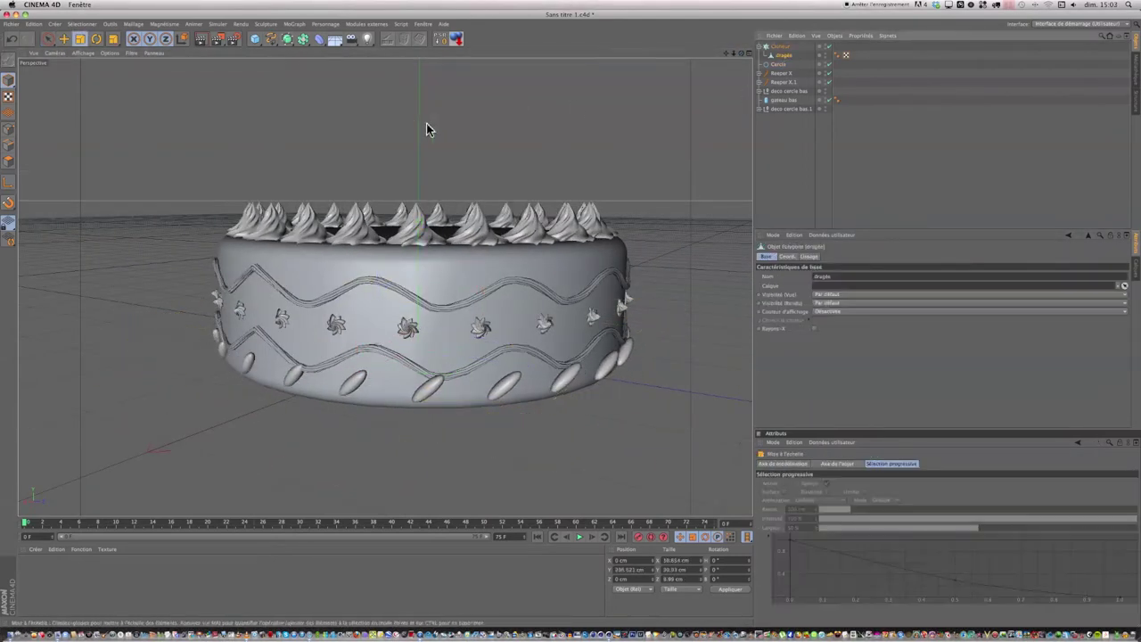
{"action": "left_click", "coordinate": [780, 45]}
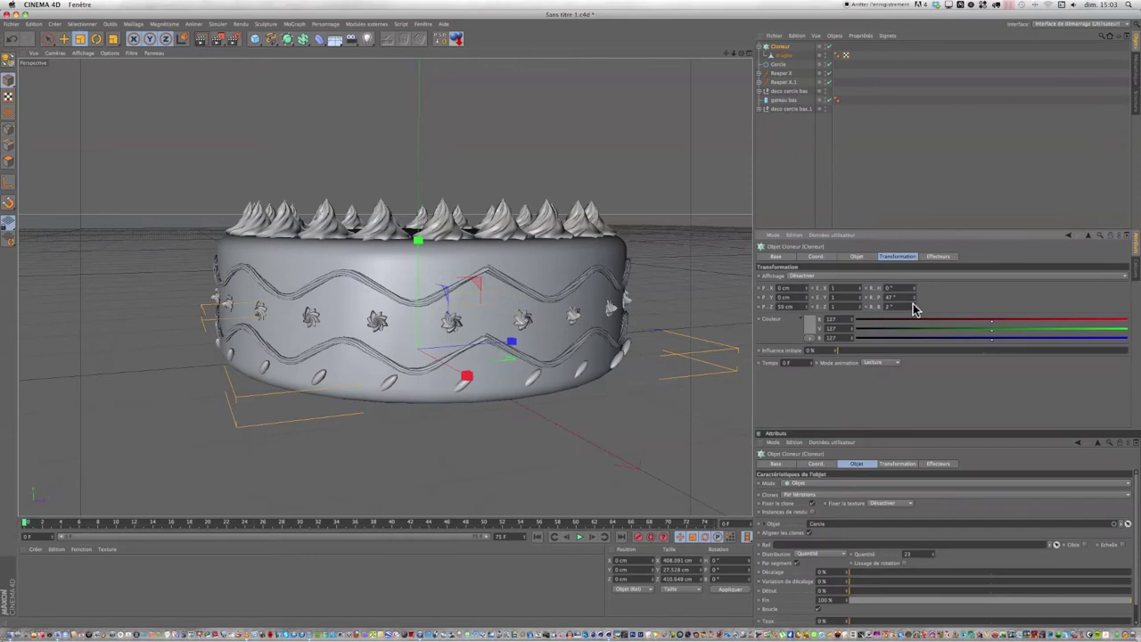
{"action": "left_click", "coordinate": [780, 65]}
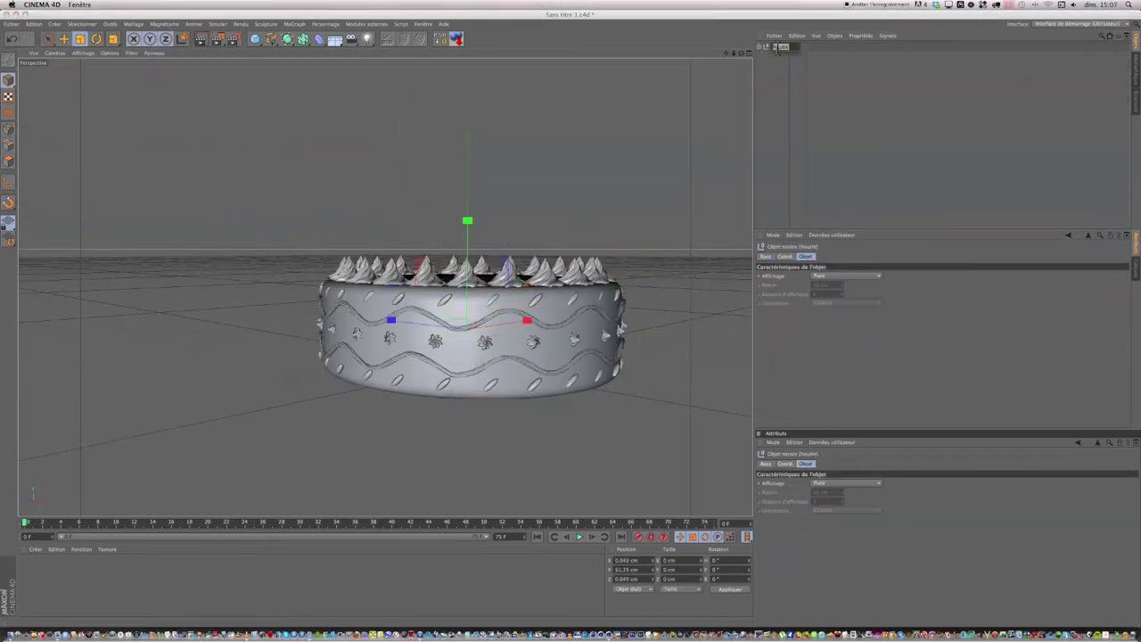
- Show the four-view layout and select the gateau 1.2 tier copy
{"action": "left_click", "coordinate": [749, 52]}
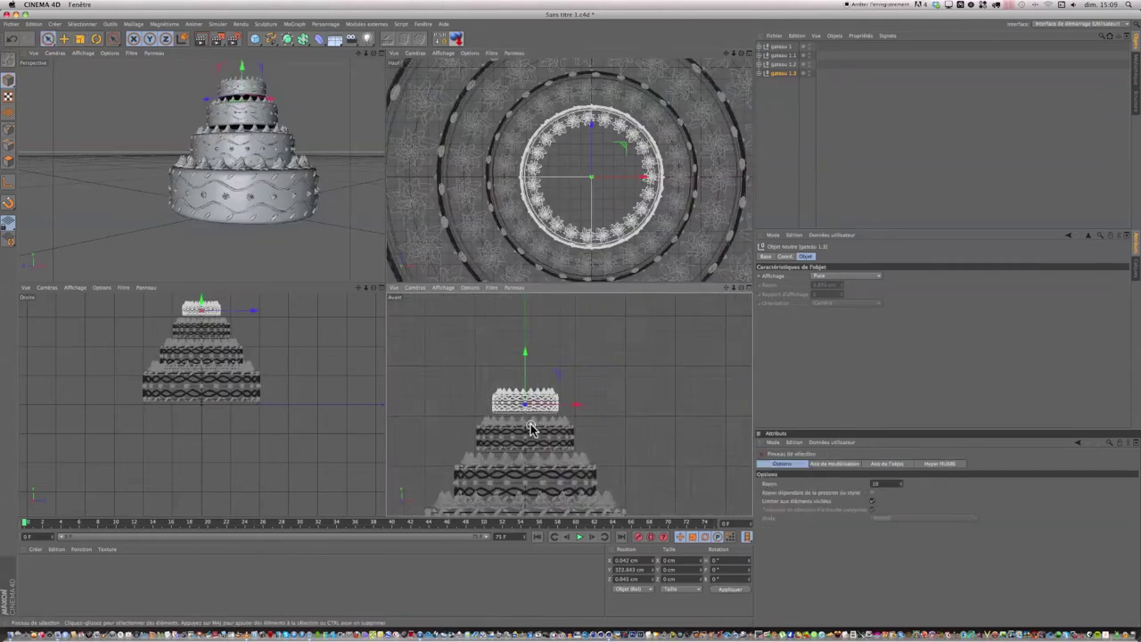
{"action": "left_click", "coordinate": [777, 65]}
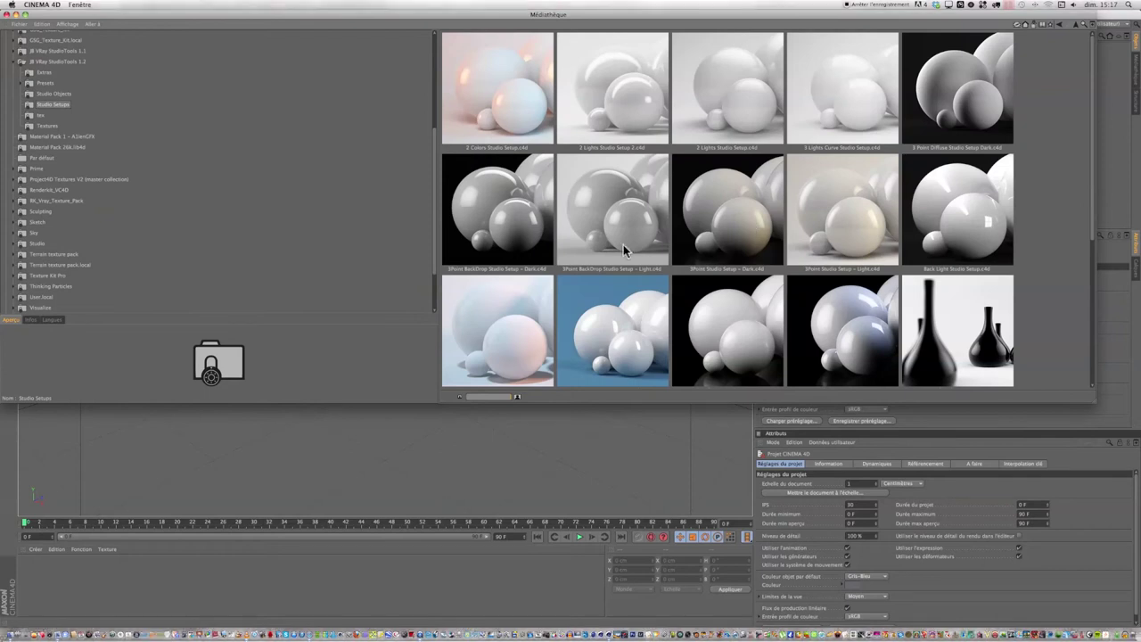
- Load the 3Point BackDrop light studio scene and browse the food materials
{"action": "double_click", "coordinate": [623, 244]}
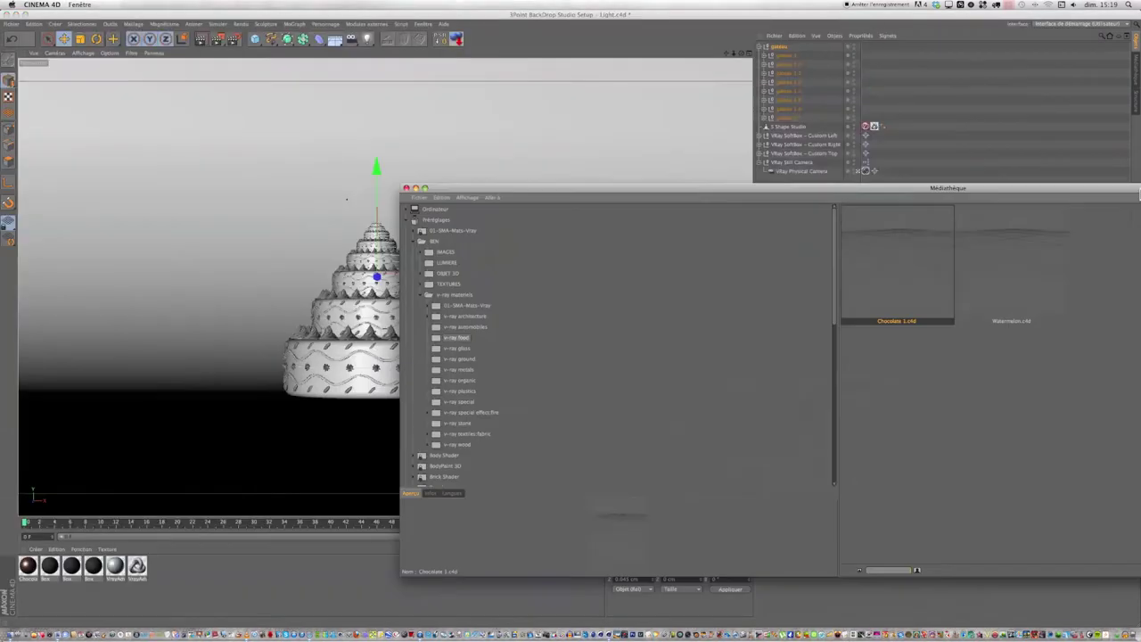
{"action": "left_click", "coordinate": [249, 436]}
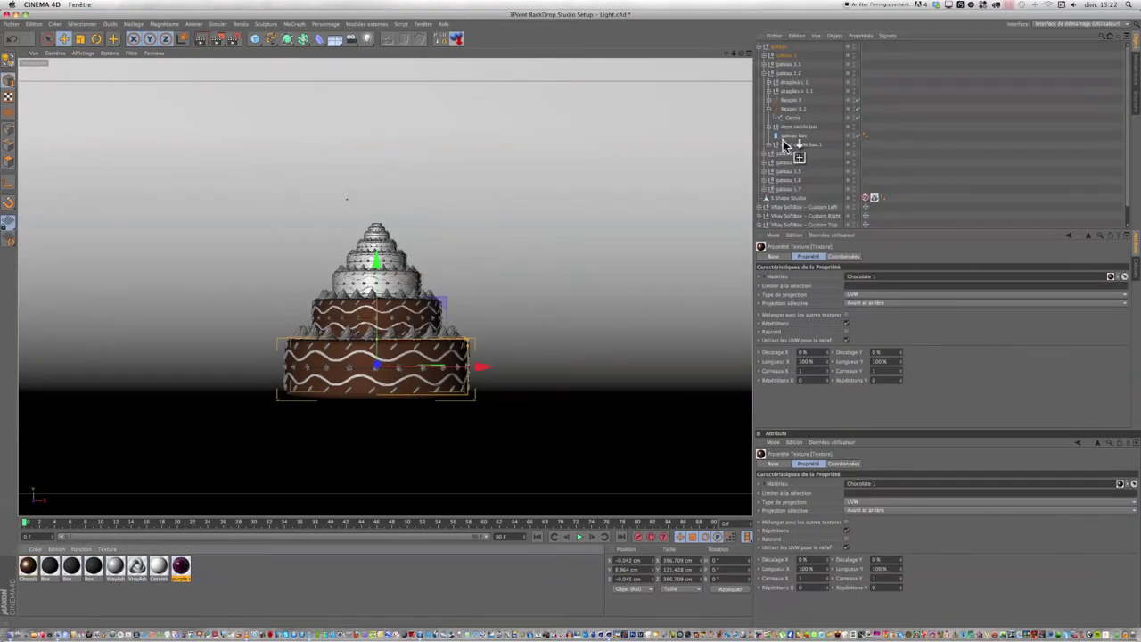
- Apply Chocolate to the tiers, Ceramic to the dollops and drops, and purple to the garlands
{"action": "left_click_drag", "start_coordinate": [784, 146], "coordinate": [783, 152]}
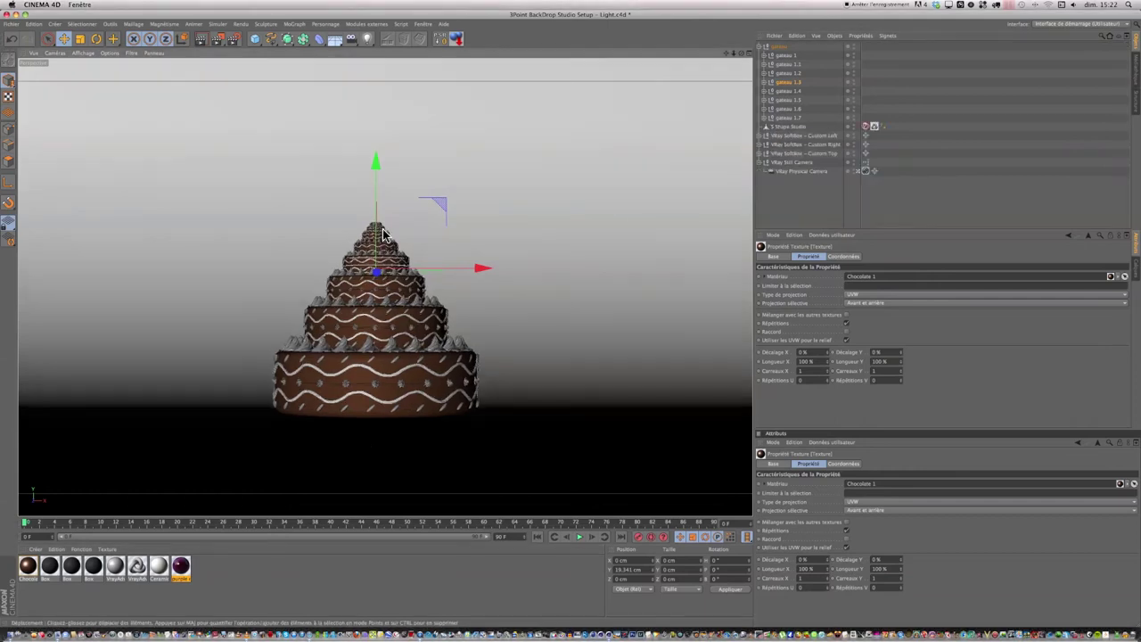
{"action": "left_click_drag", "start_coordinate": [158, 565], "coordinate": [821, 129]}
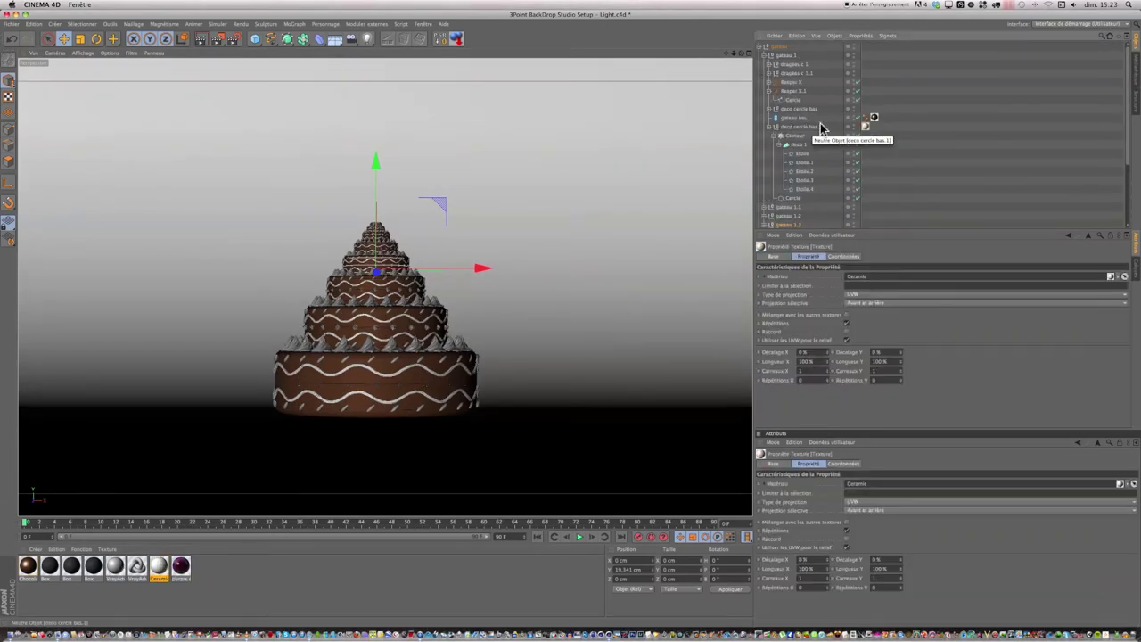
{"action": "mouse_move", "coordinate": [806, 67]}
{"action": "left_mouse_down"}
{"action": "mouse_move", "coordinate": [766, 75]}
{"action": "mouse_move", "coordinate": [794, 160]}
{"action": "left_mouse_up"}
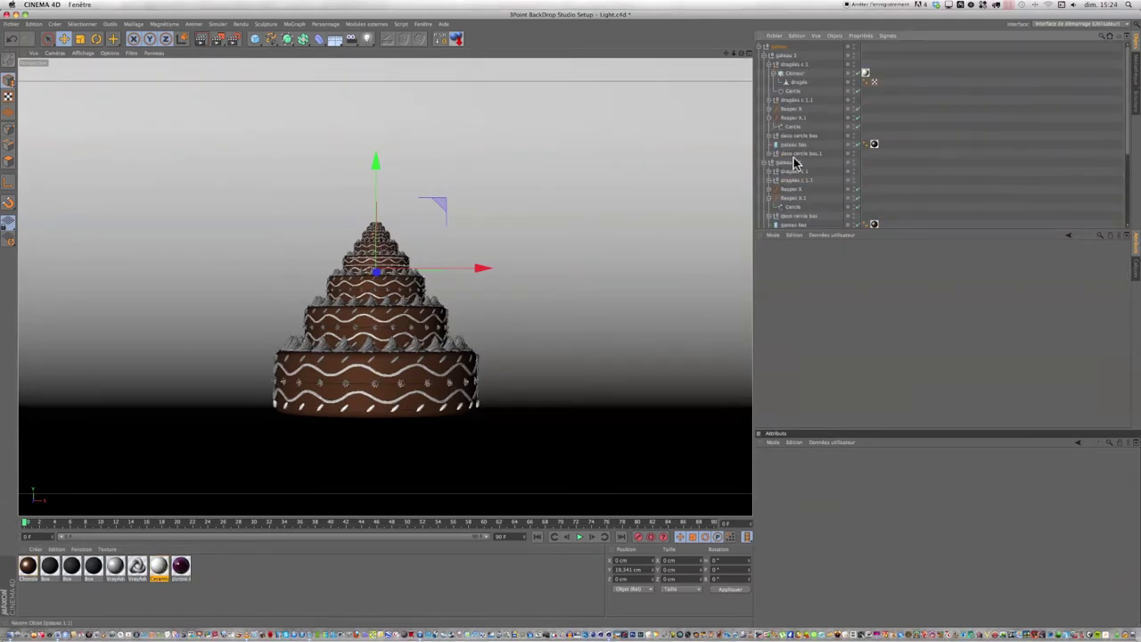
{"action": "left_click", "coordinate": [770, 66]}
{"action": "left_click_drag", "start_coordinate": [772, 71], "coordinate": [762, 187]}
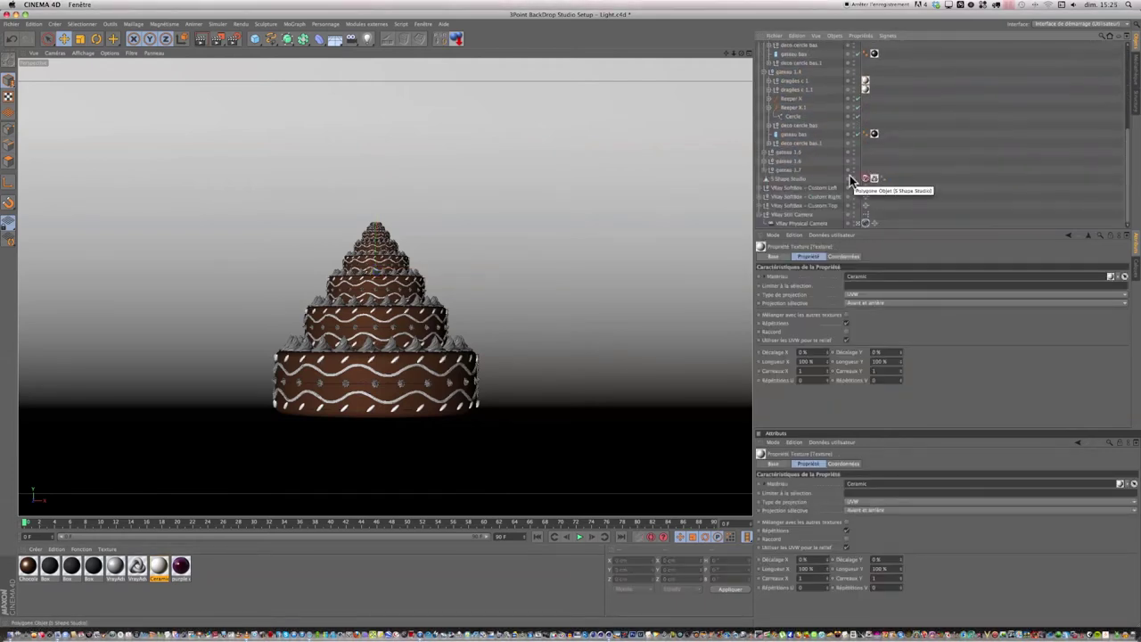
{"action": "scroll", "coordinate": [1008, 147], "scroll_direction": "down", "scroll_amount": 2}
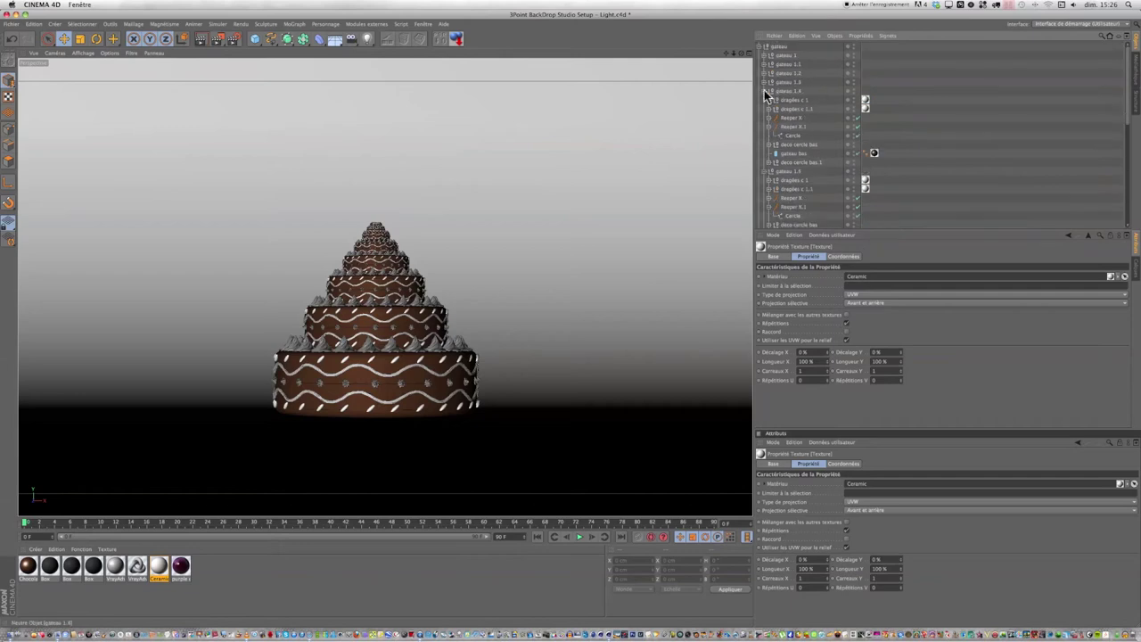
{"action": "left_click_drag", "start_coordinate": [858, 68], "coordinate": [864, 133], "text": "ctrl"}
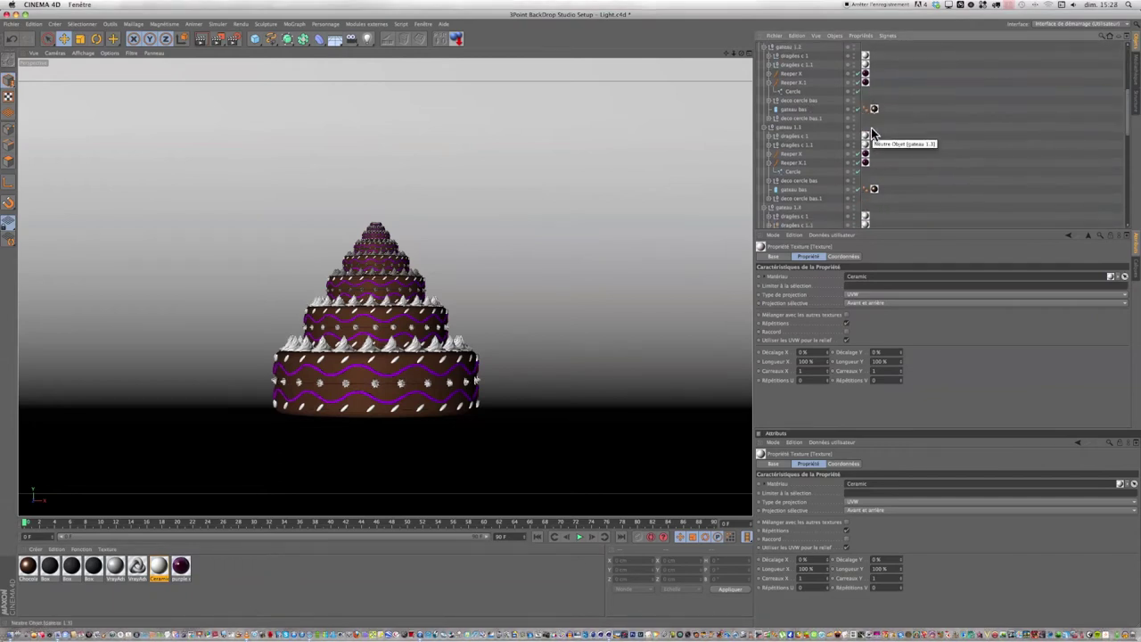
{"action": "scroll", "coordinate": [1127, 169], "scroll_direction": "down", "scroll_amount": 2}
{"action": "scroll", "coordinate": [1128, 169], "scroll_direction": "up", "scroll_amount": 5}
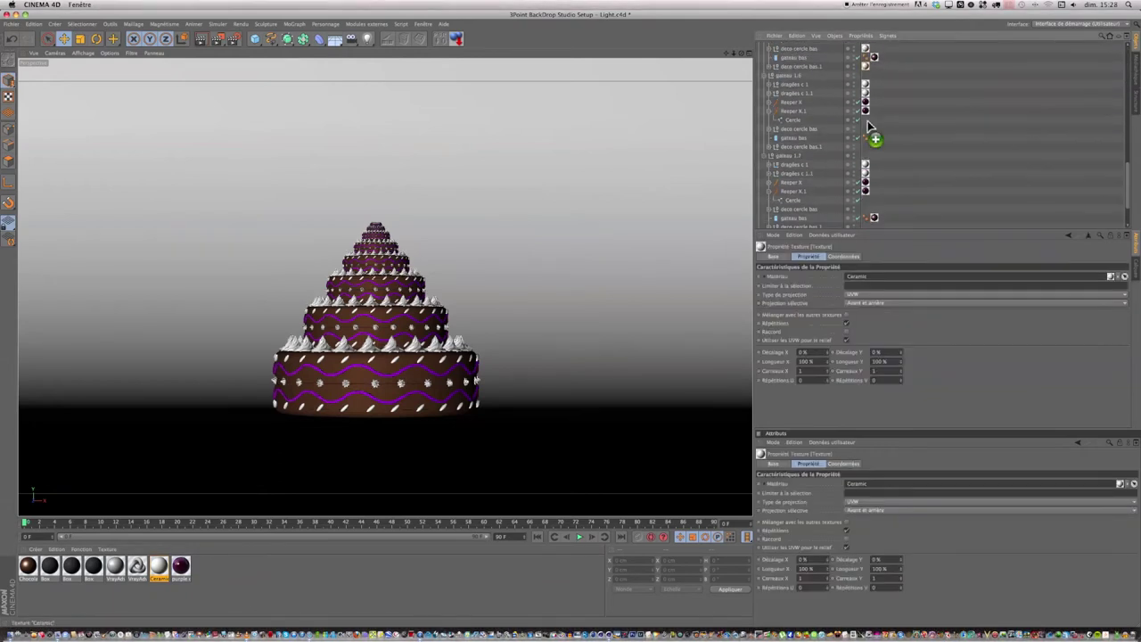
{"action": "left_click", "coordinate": [936, 114]}
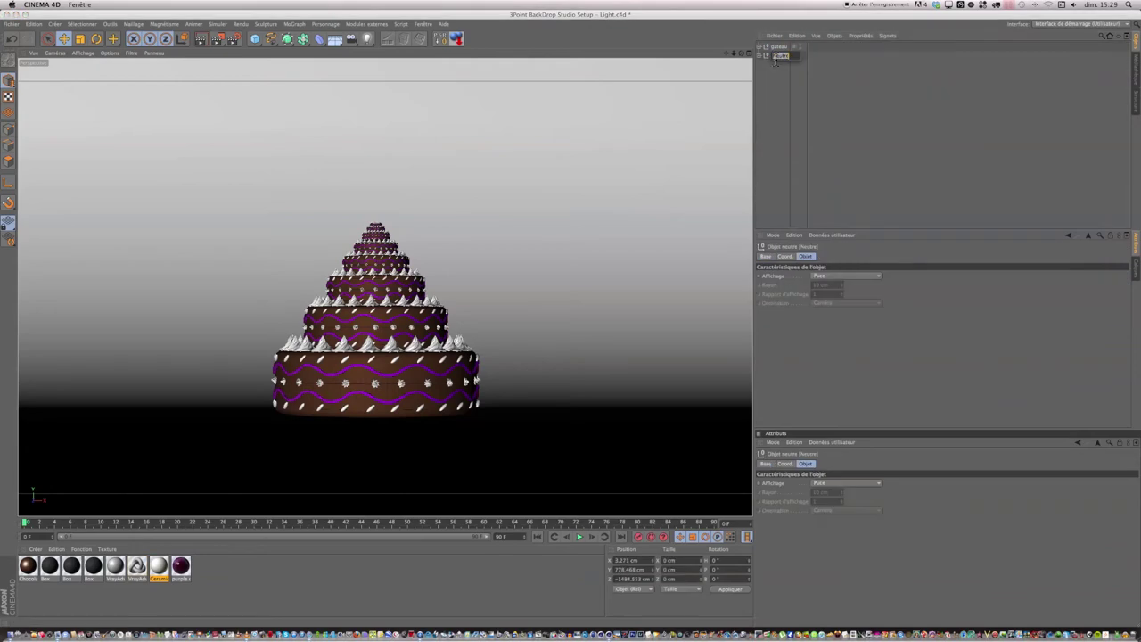
{"action": "scroll", "coordinate": [330, 395], "scroll_direction": "up", "scroll_amount": 2}
- Run a viewport test render of the cake, then bring back the V-Ray material library (Shift+F8)
{"action": "left_click", "coordinate": [205, 42]}
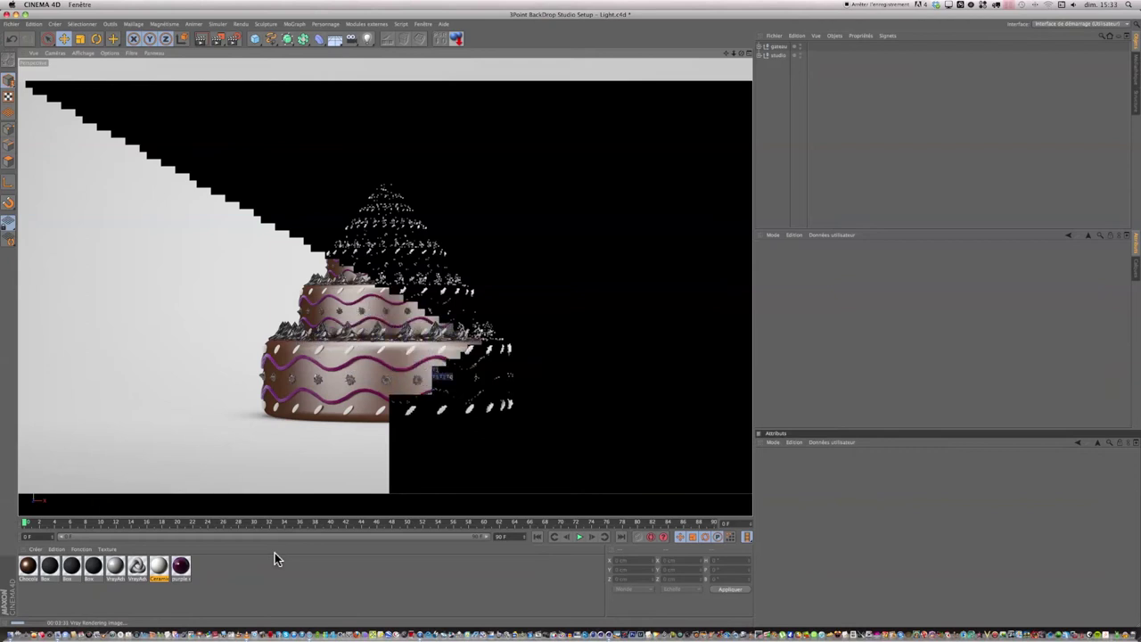
{"action": "key", "text": "shift+F8"}
- Find the yellow Banana procedural material in the texture packs and load it into the scene
{"action": "left_click", "coordinate": [117, 204]}
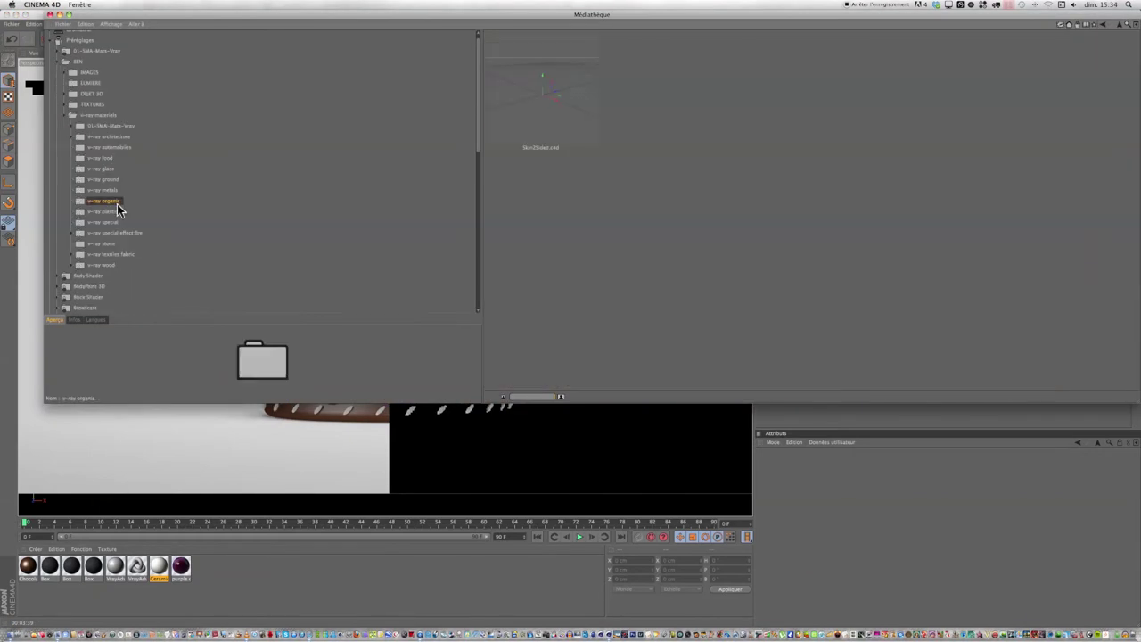
{"action": "scroll", "coordinate": [117, 204], "scroll_direction": "down", "scroll_amount": 10}
{"action": "left_click", "coordinate": [100, 126]}
{"action": "left_click", "coordinate": [57, 147]}
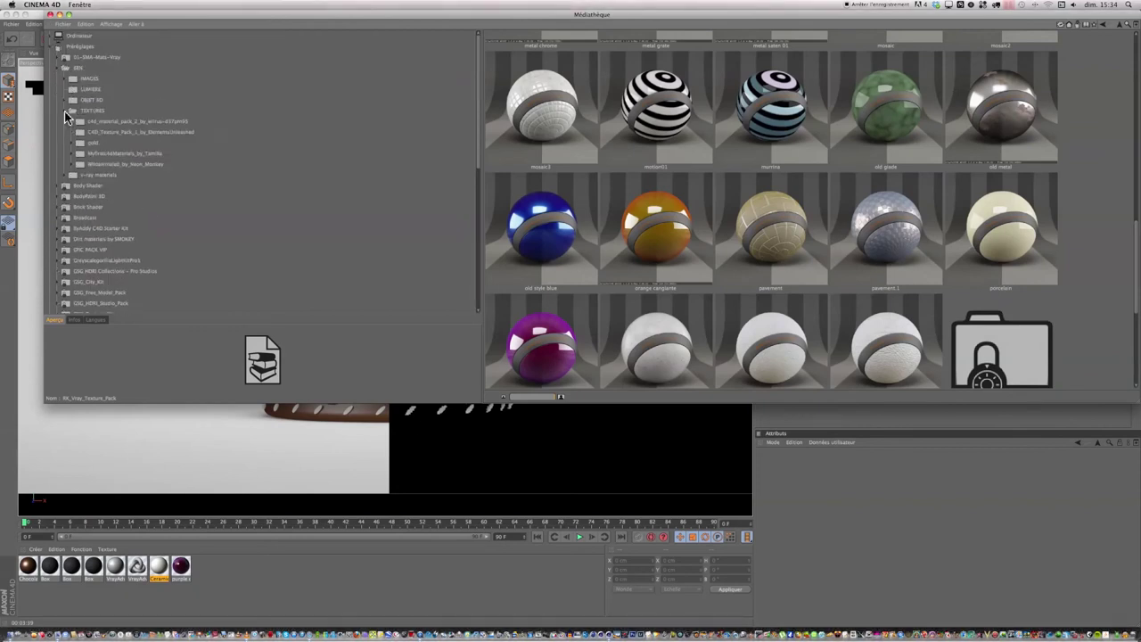
{"action": "scroll", "coordinate": [80, 156], "scroll_direction": "up", "scroll_amount": 5}
{"action": "left_click", "coordinate": [80, 156]}
{"action": "scroll", "coordinate": [89, 205], "scroll_direction": "up", "scroll_amount": 5}
{"action": "left_click", "coordinate": [93, 222]}
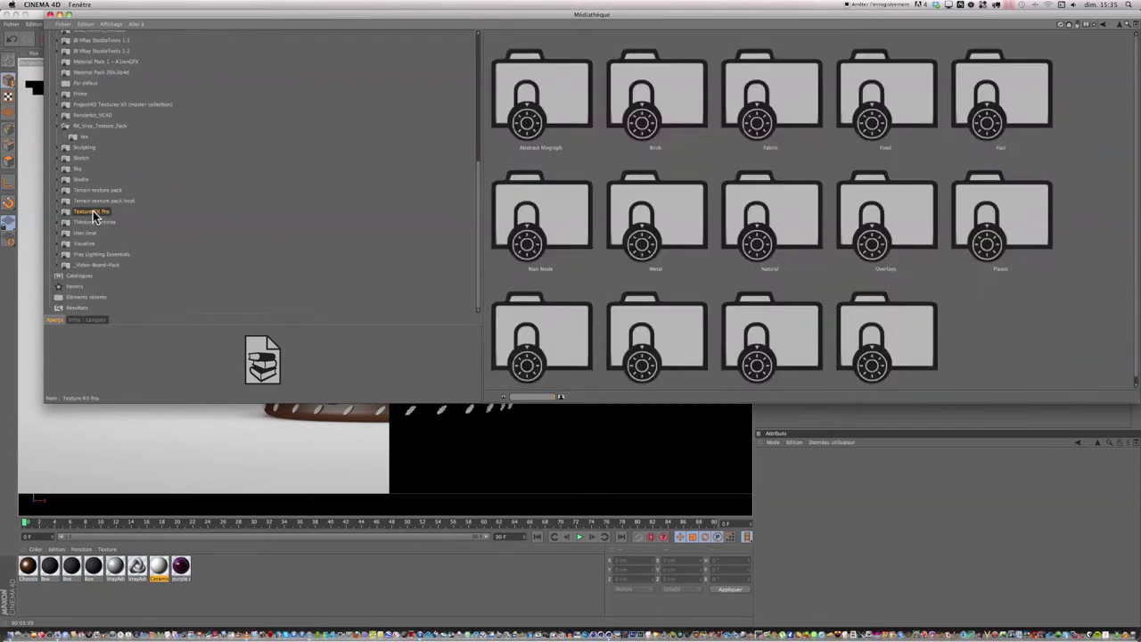
{"action": "left_click", "coordinate": [91, 268]}
{"action": "scroll", "coordinate": [766, 179], "scroll_direction": "up", "scroll_amount": 2}
{"action": "left_click_drag", "start_coordinate": [650, 89], "coordinate": [202, 565]}
{"action": "left_click", "coordinate": [421, 24]}
- Check the first tier's texture tags with two viewport test renders
{"action": "left_click", "coordinate": [458, 113]}
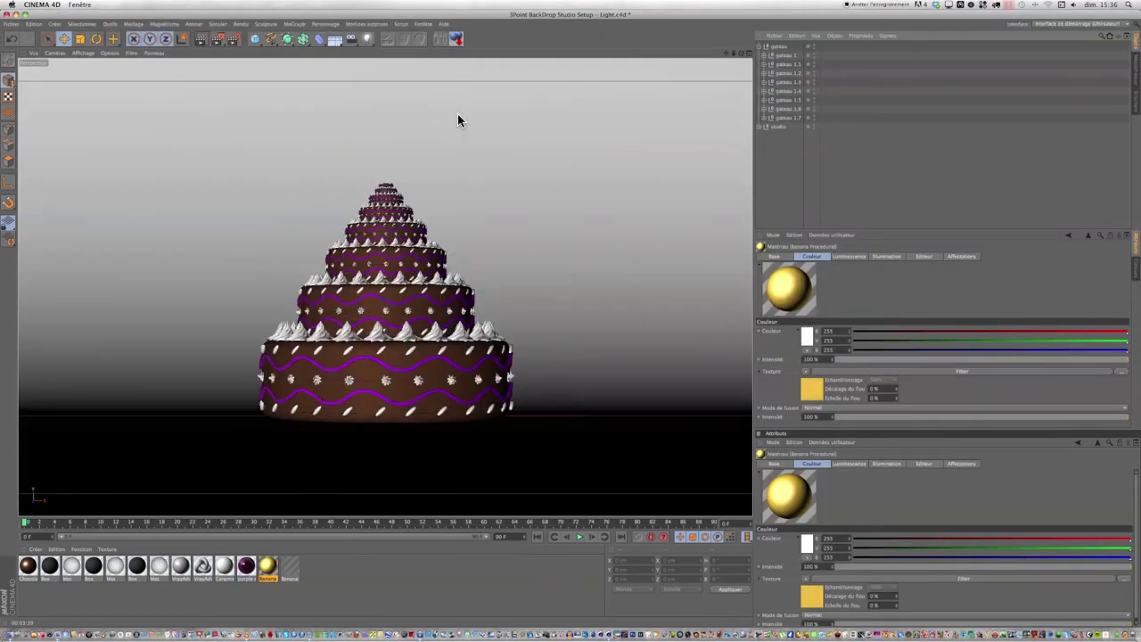
{"action": "left_click", "coordinate": [825, 102]}
{"action": "key", "text": "ctrl+r"}
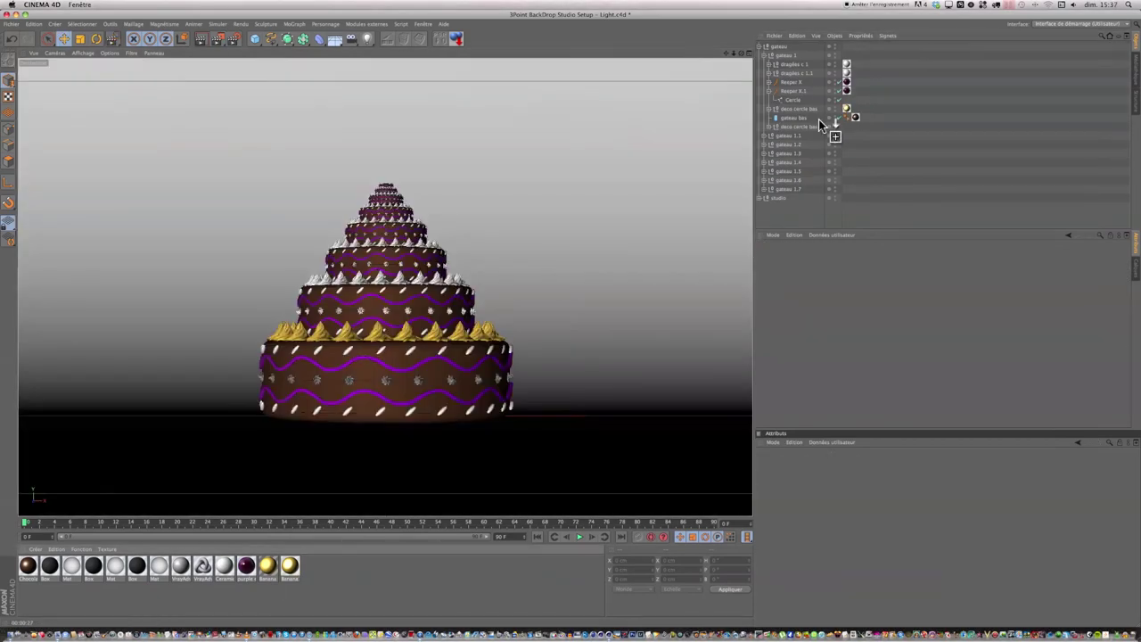
{"action": "left_click", "coordinate": [807, 114]}
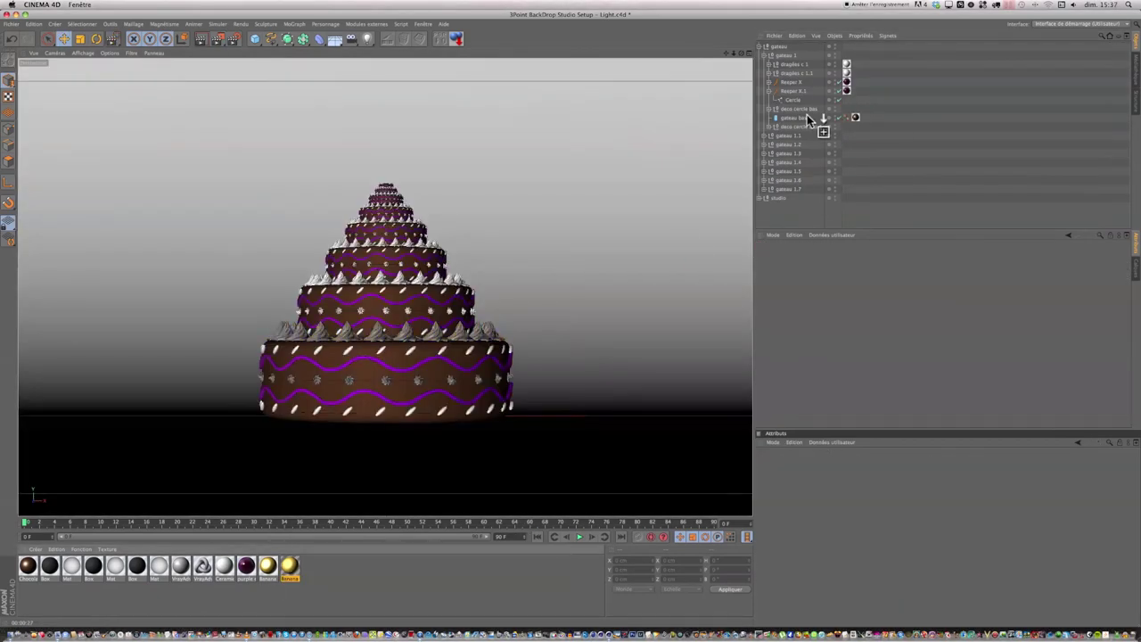
{"action": "key", "text": "ctrl+r"}
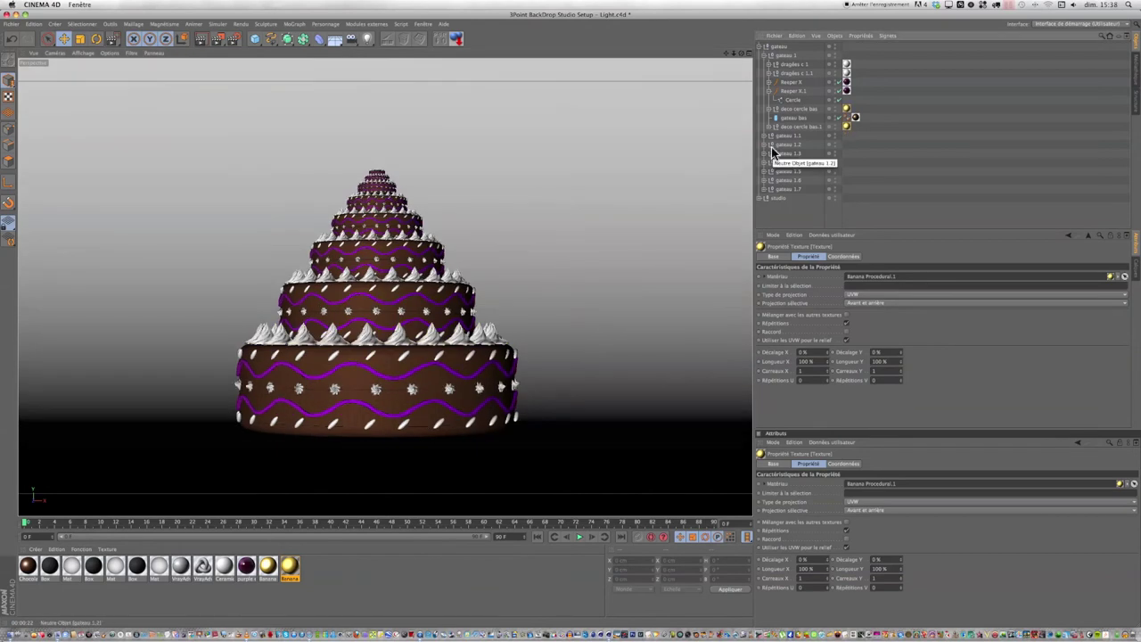
- In gateau 1.1, replace the misplaced tag with Banana on deco cercle bas, then select the next tier's Ceramic tag
{"action": "left_click", "coordinate": [769, 136]}
{"action": "scroll", "coordinate": [851, 187], "scroll_direction": "down", "scroll_amount": 2}
{"action": "left_click", "coordinate": [848, 160]}
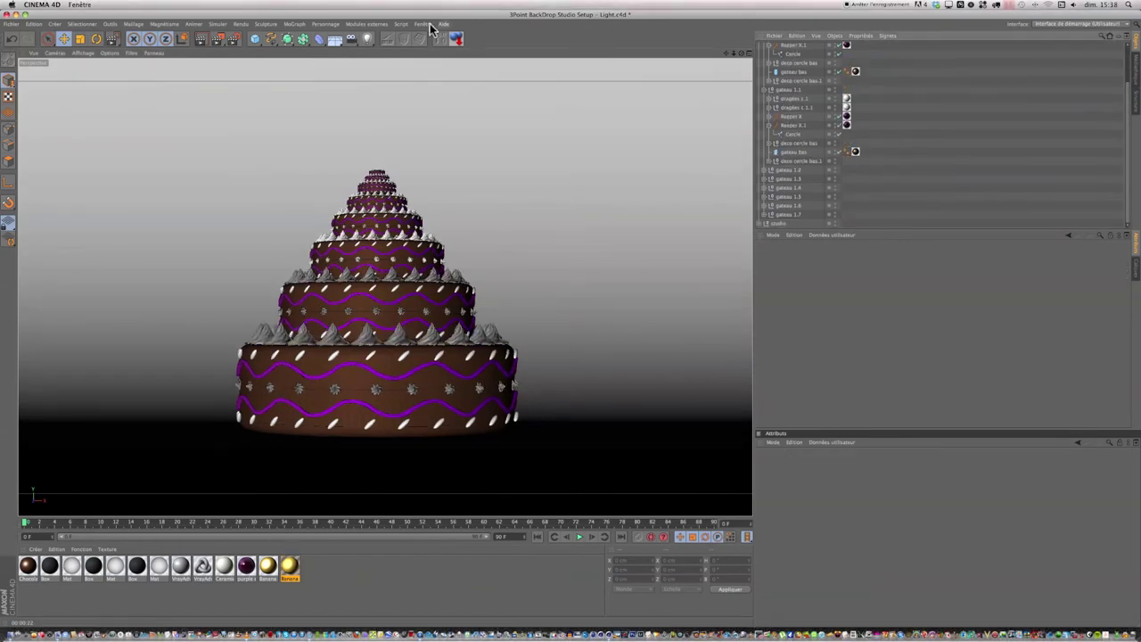
{"action": "left_click", "coordinate": [361, 23]}
{"action": "left_click", "coordinate": [168, 287]}
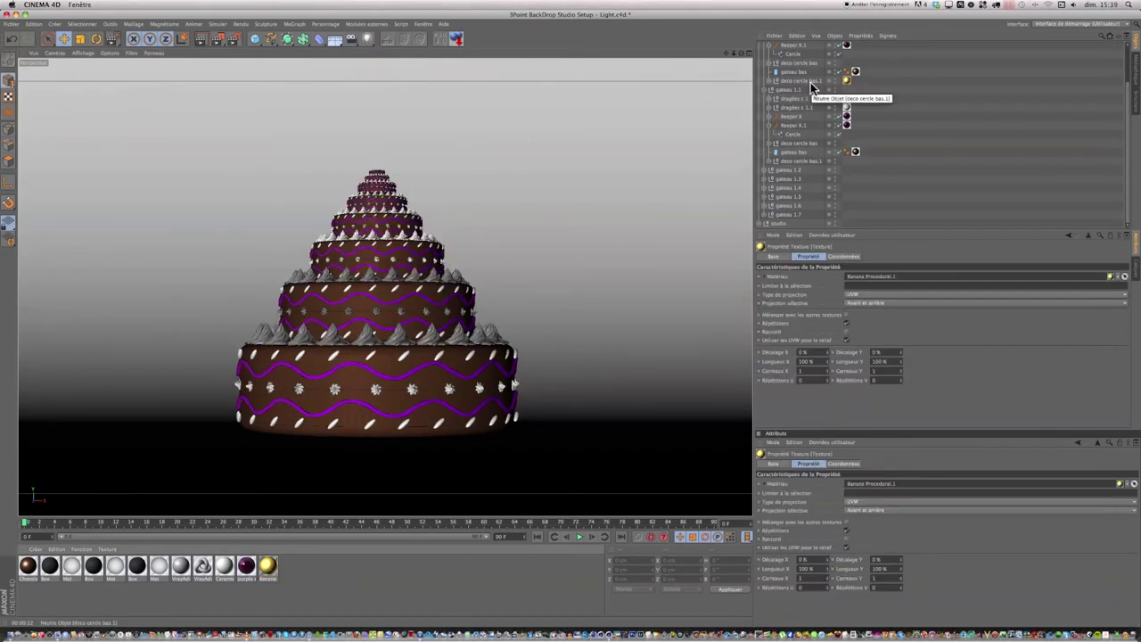
{"action": "left_click_drag", "start_coordinate": [810, 82], "coordinate": [846, 64]}
{"action": "left_click", "coordinate": [769, 169]}
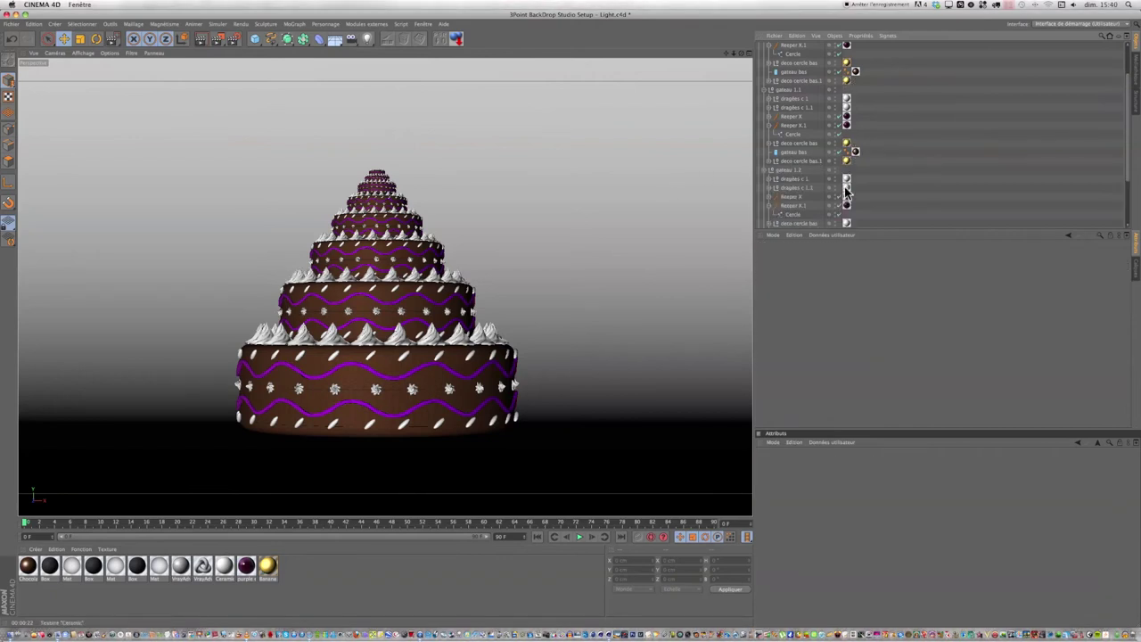
{"action": "scroll", "coordinate": [851, 151], "scroll_direction": "down", "scroll_amount": 2}
{"action": "scroll", "coordinate": [847, 134], "scroll_direction": "down", "scroll_amount": 2}
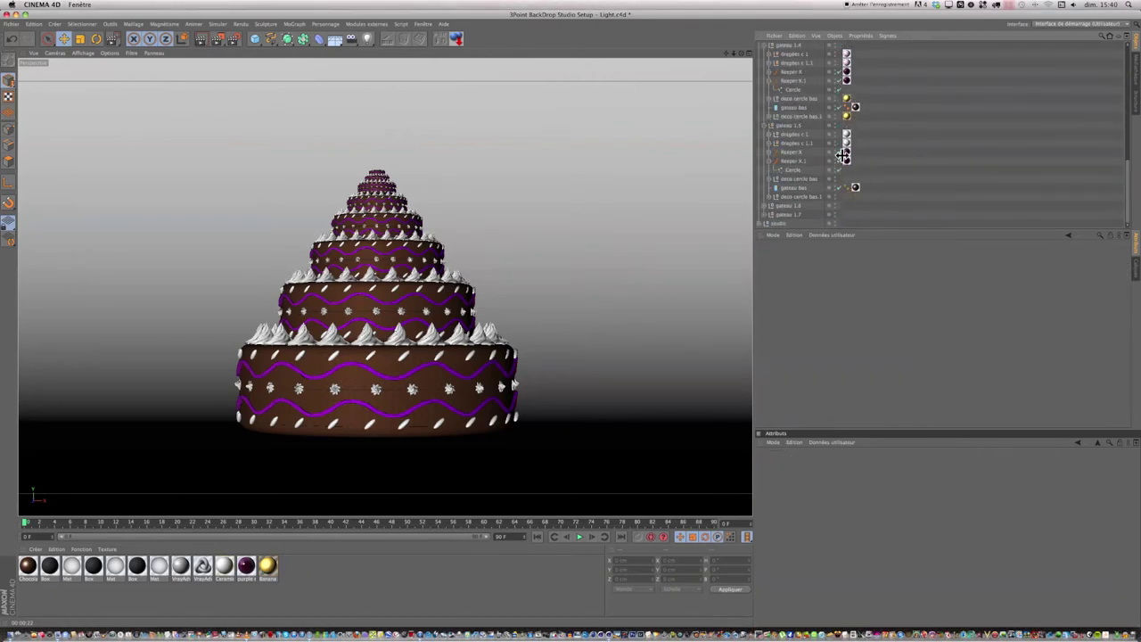
{"action": "left_click", "coordinate": [846, 214]}
- Render the final V-Ray image of the tiered cake to the Picture Viewer
{"action": "left_click", "coordinate": [217, 40]}
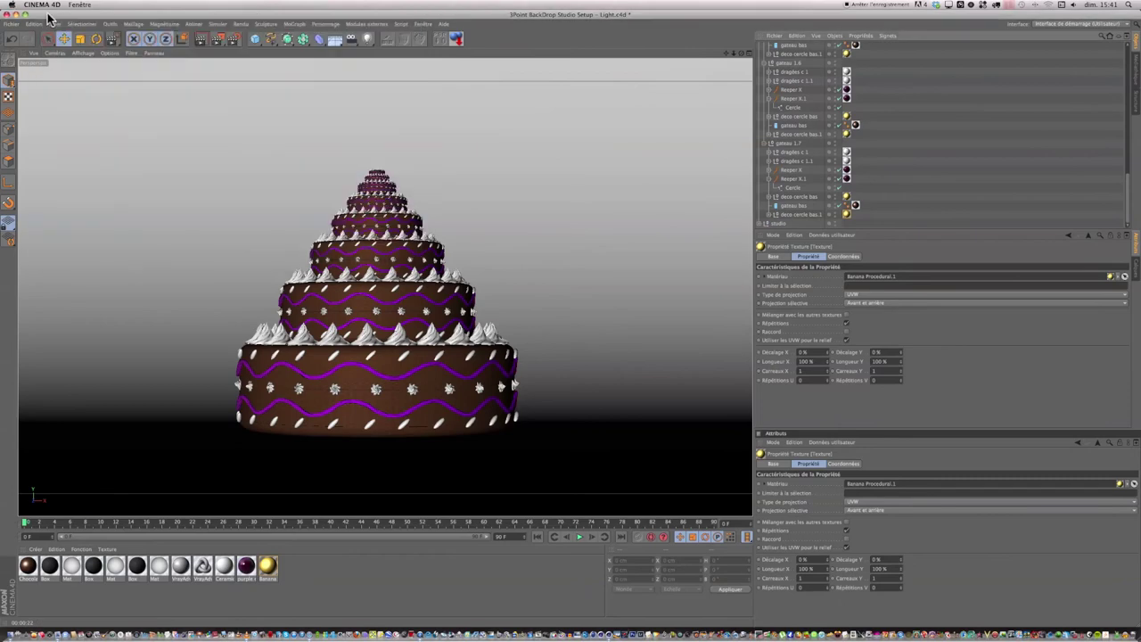